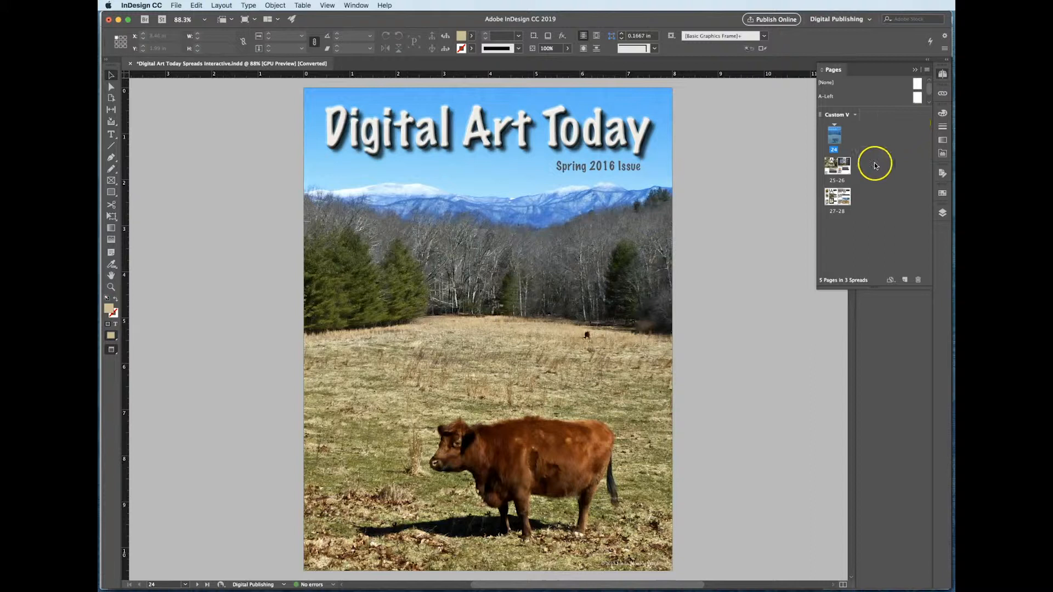
Preview spread 25-26, return to cover page 24, and examine the animated-style magazine title and the issue line
{"action": "double_click", "coordinate": [837, 180]}
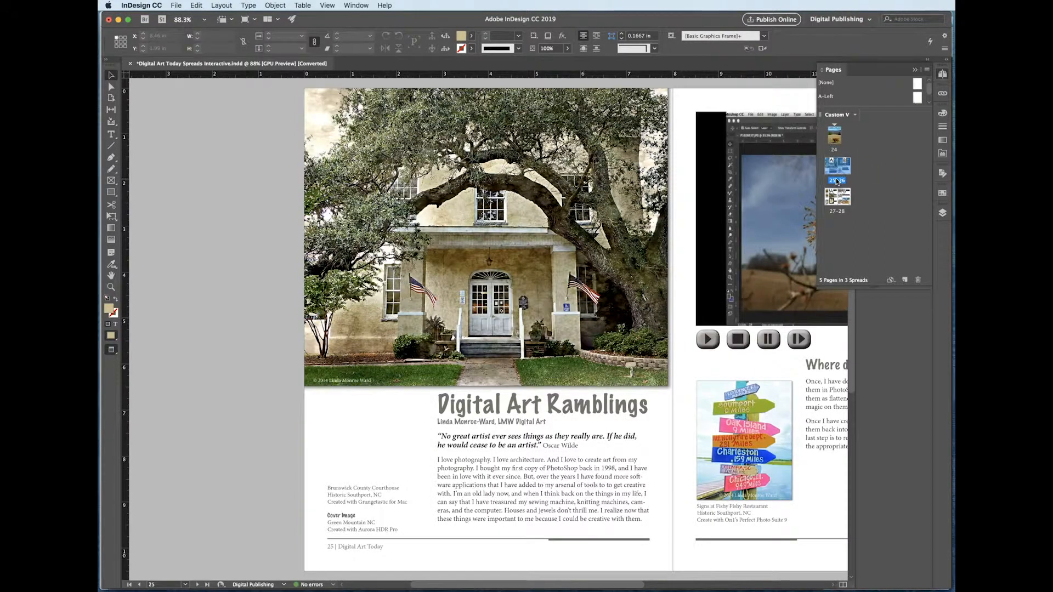
{"action": "double_click", "coordinate": [836, 137]}
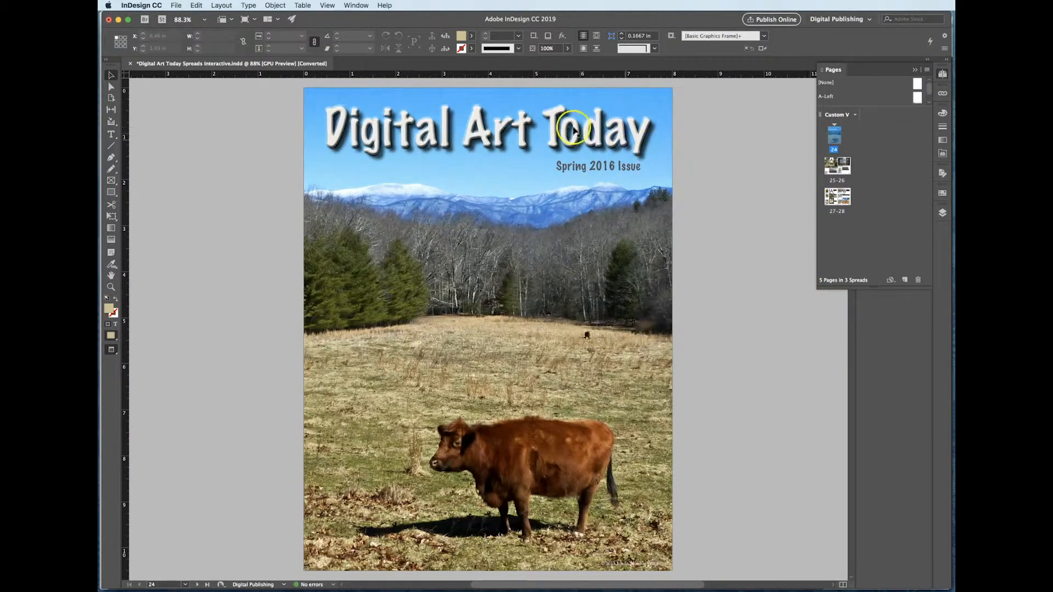
{"action": "left_click", "coordinate": [553, 136]}
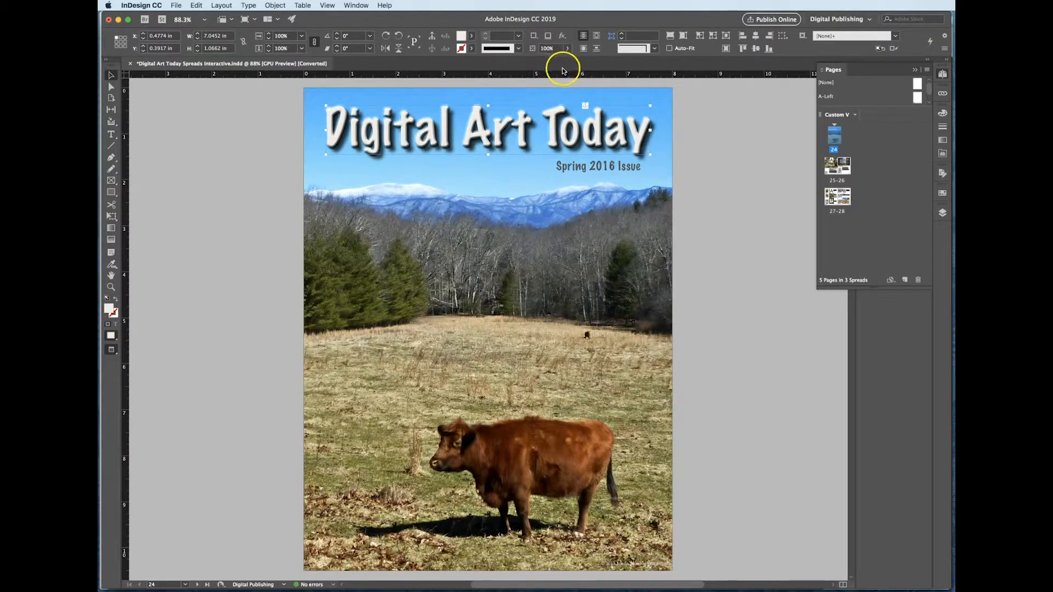
{"action": "left_click", "coordinate": [587, 171]}
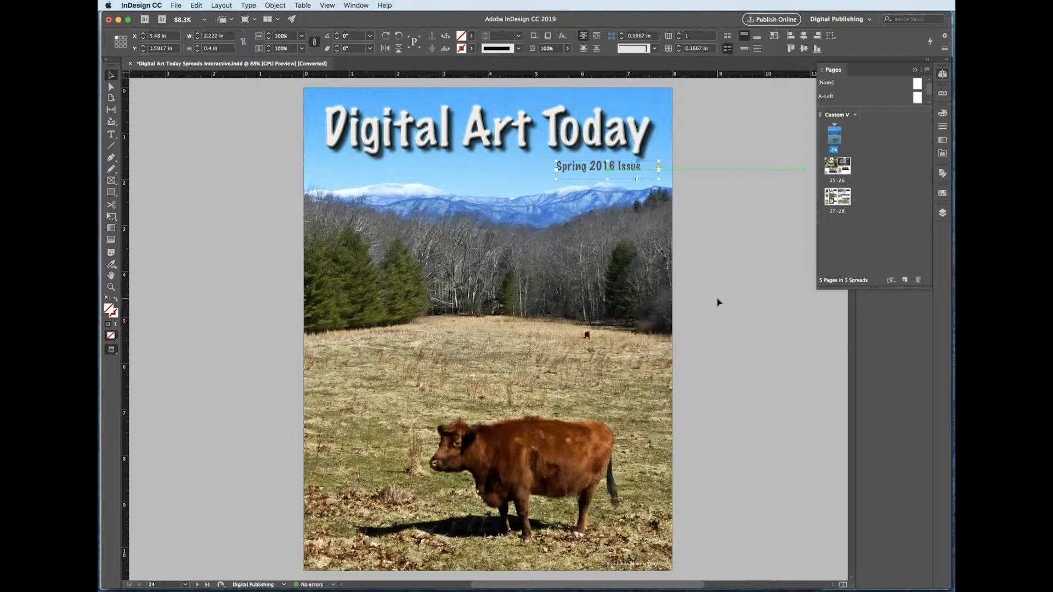
{"action": "left_click", "coordinate": [914, 71]}
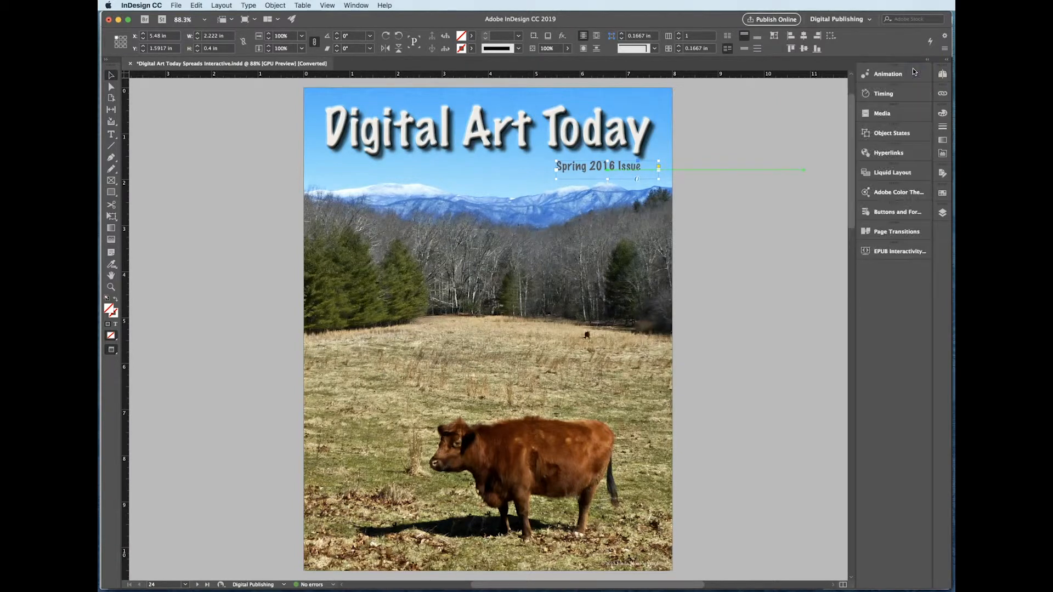
{"action": "left_click", "coordinate": [941, 74]}
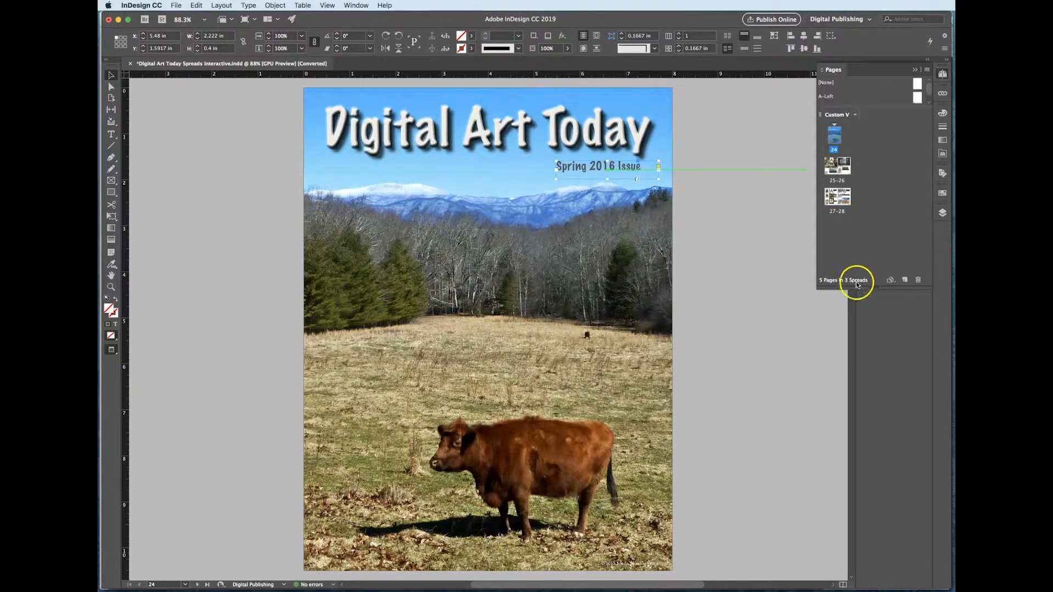
Go to spread 25-26 and examine the Digital Art Ramblings heading and the facing page 26
{"action": "double_click", "coordinate": [838, 181]}
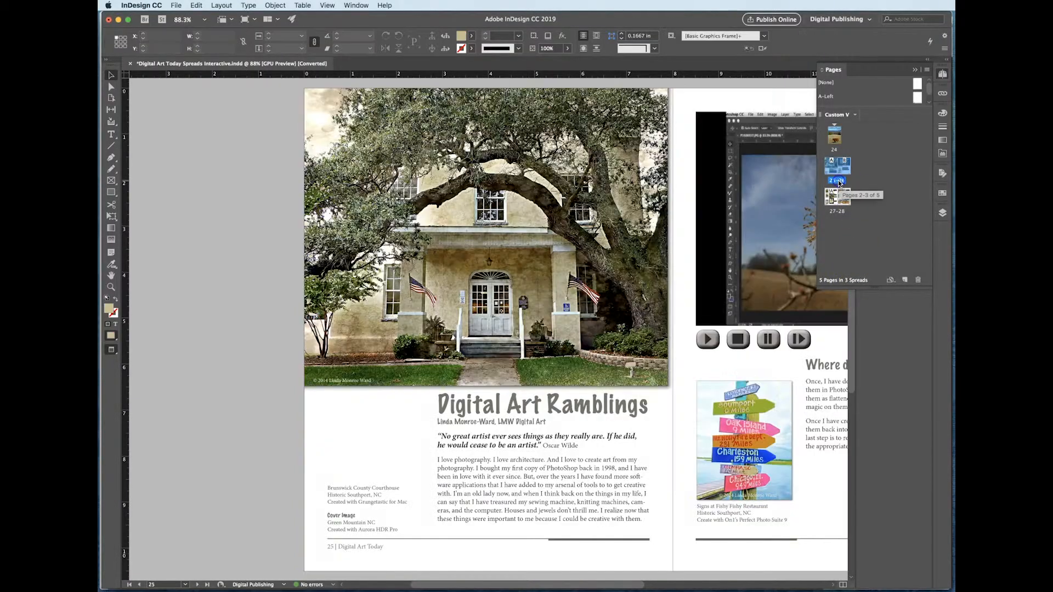
{"action": "left_click", "coordinate": [531, 403]}
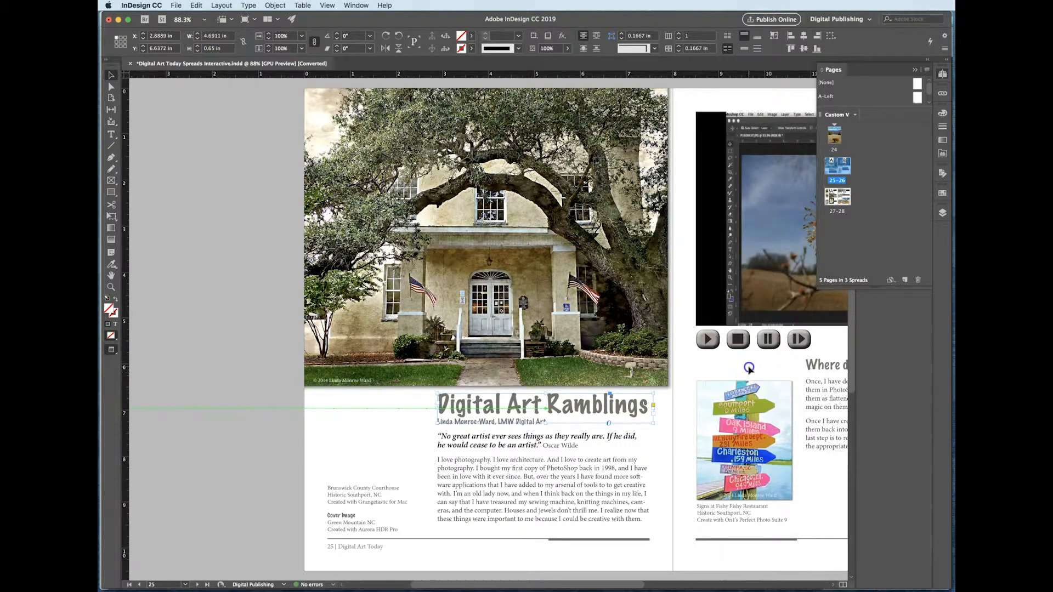
{"action": "left_click", "coordinate": [719, 371]}
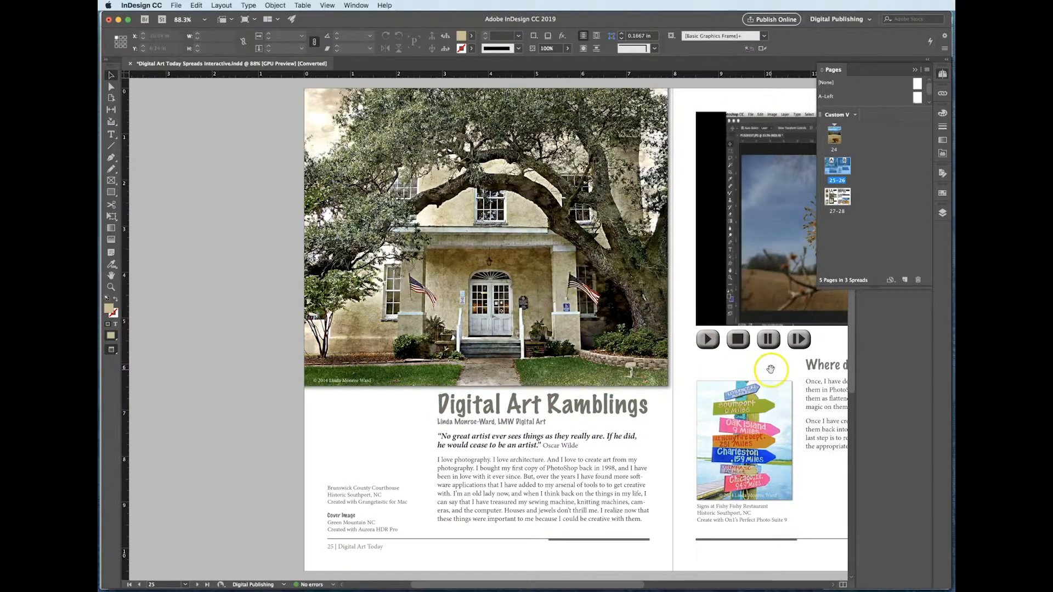
{"action": "left_click_drag", "start_coordinate": [771, 371], "coordinate": [485, 357]}
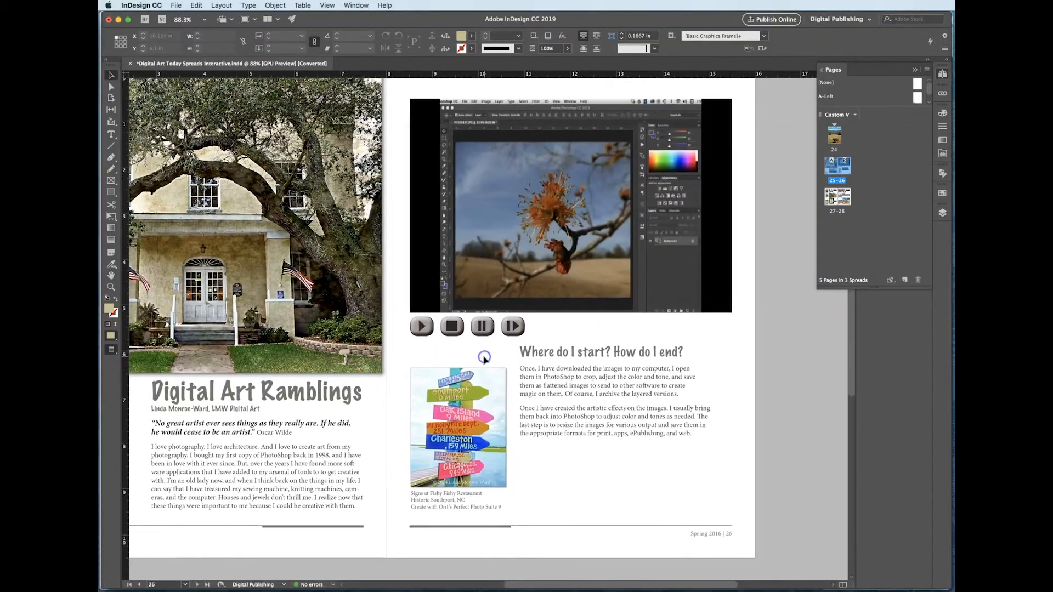
Inspect the media settings of the video placed on page 26
{"action": "left_click", "coordinate": [524, 258]}
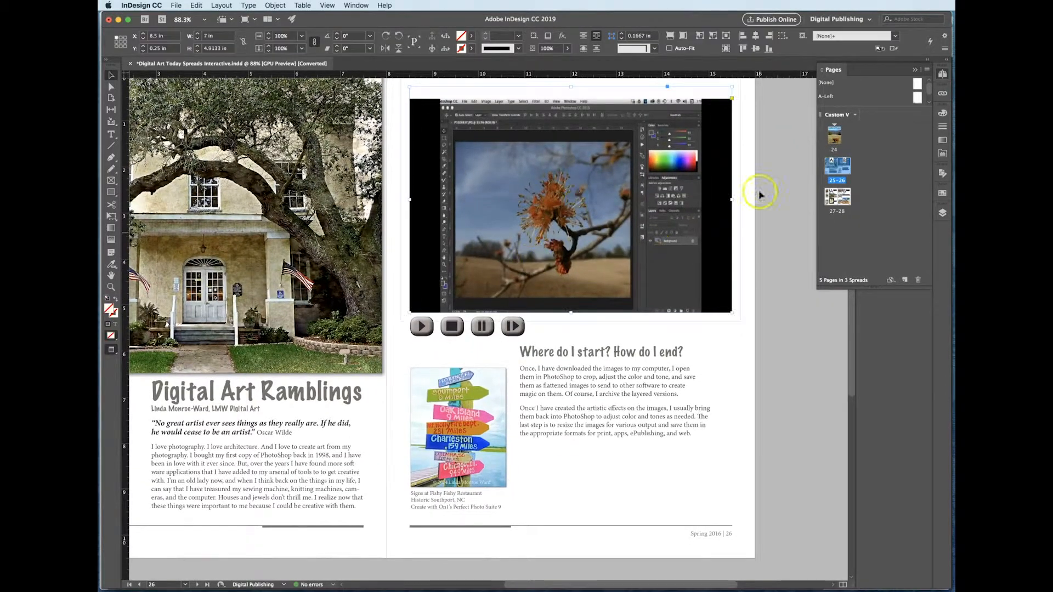
{"action": "left_click", "coordinate": [915, 70]}
{"action": "left_click", "coordinate": [899, 195]}
{"action": "left_click", "coordinate": [883, 113]}
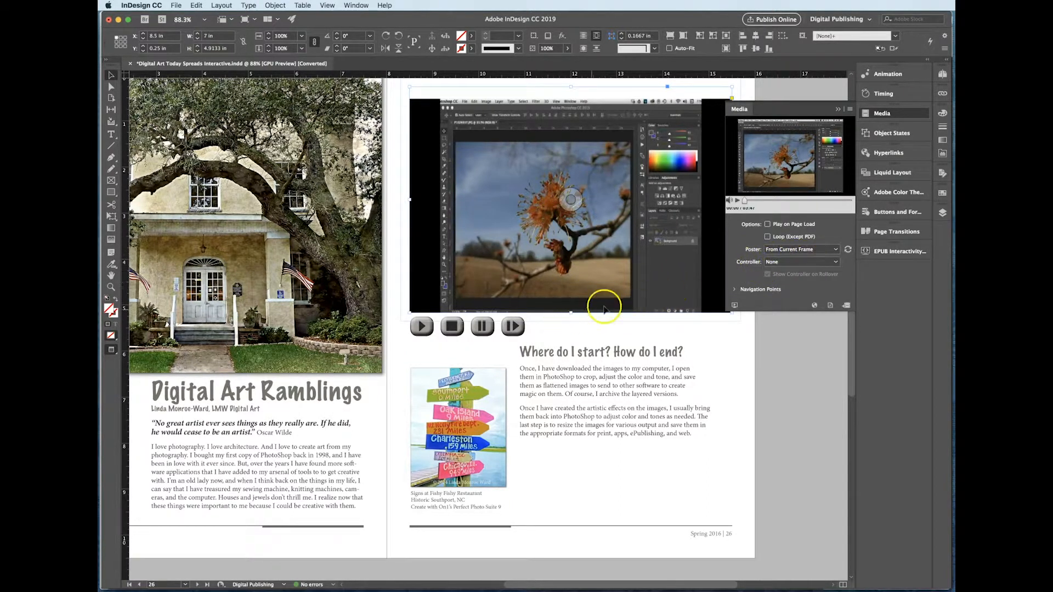
{"action": "left_click", "coordinate": [702, 341]}
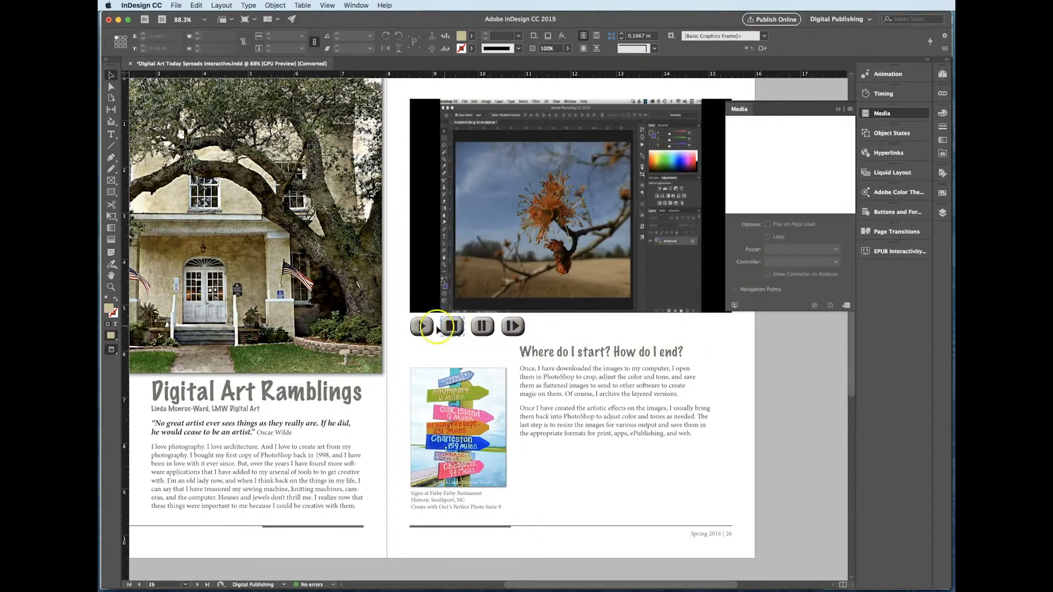
{"action": "left_click", "coordinate": [838, 109]}
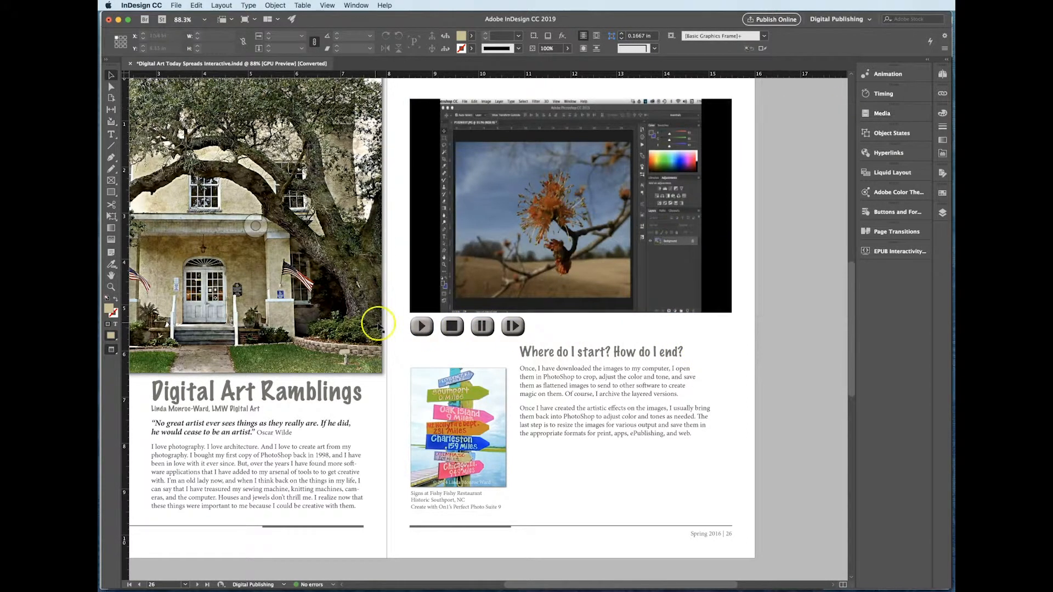
Inspect the button actions assigned to the play, stop, pause and resume buttons below the video
{"action": "left_click", "coordinate": [423, 329]}
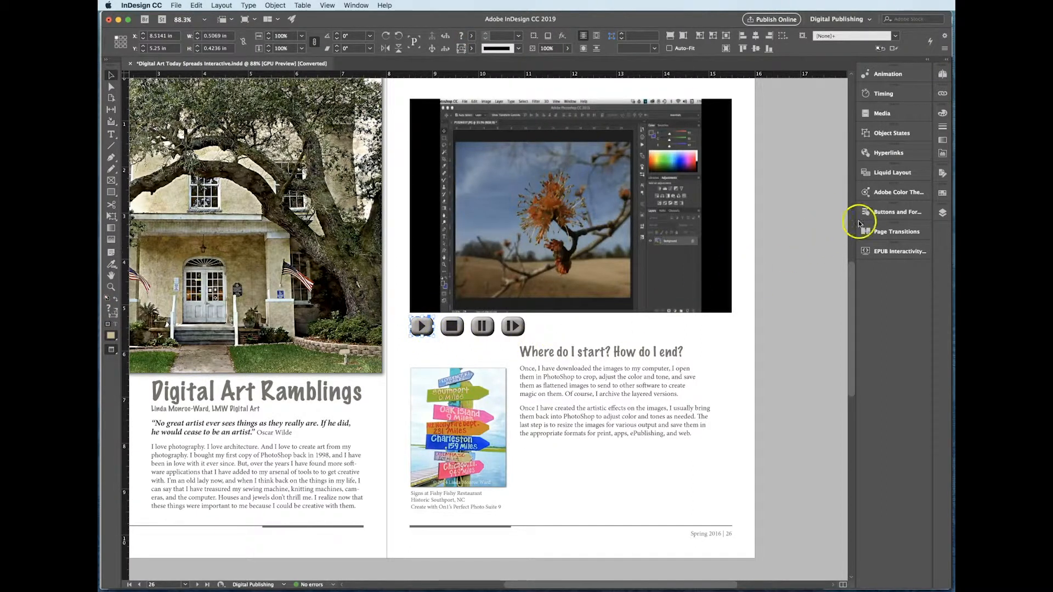
{"action": "left_click", "coordinate": [888, 214]}
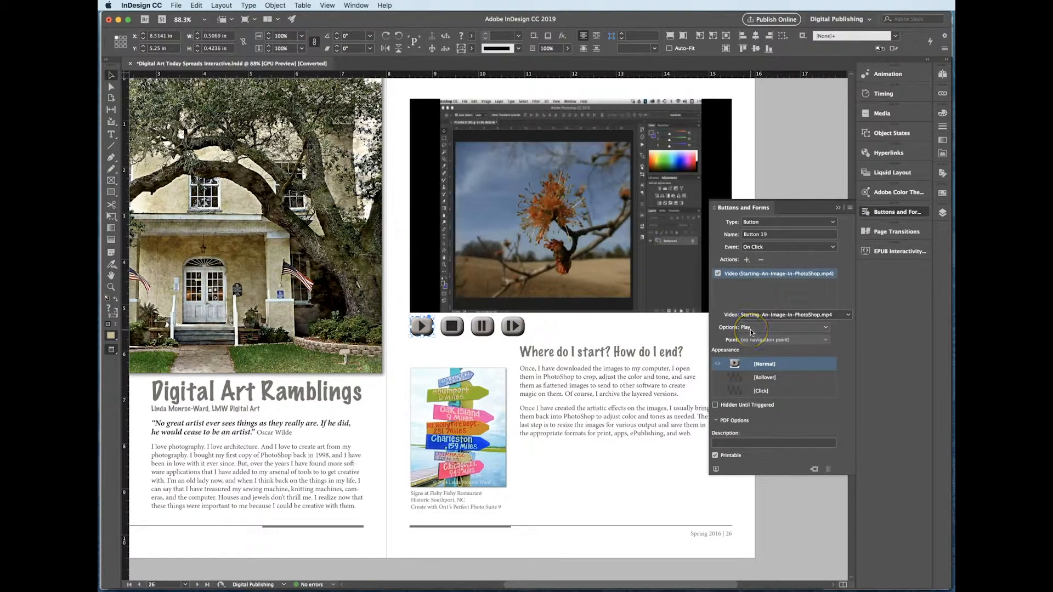
{"action": "left_click", "coordinate": [457, 332]}
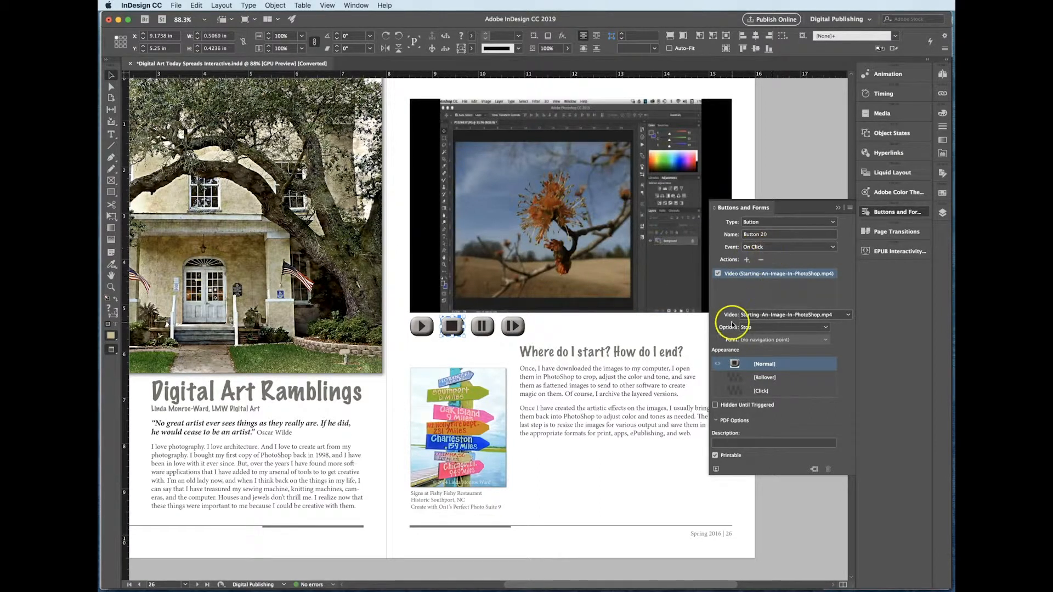
{"action": "left_click", "coordinate": [482, 327]}
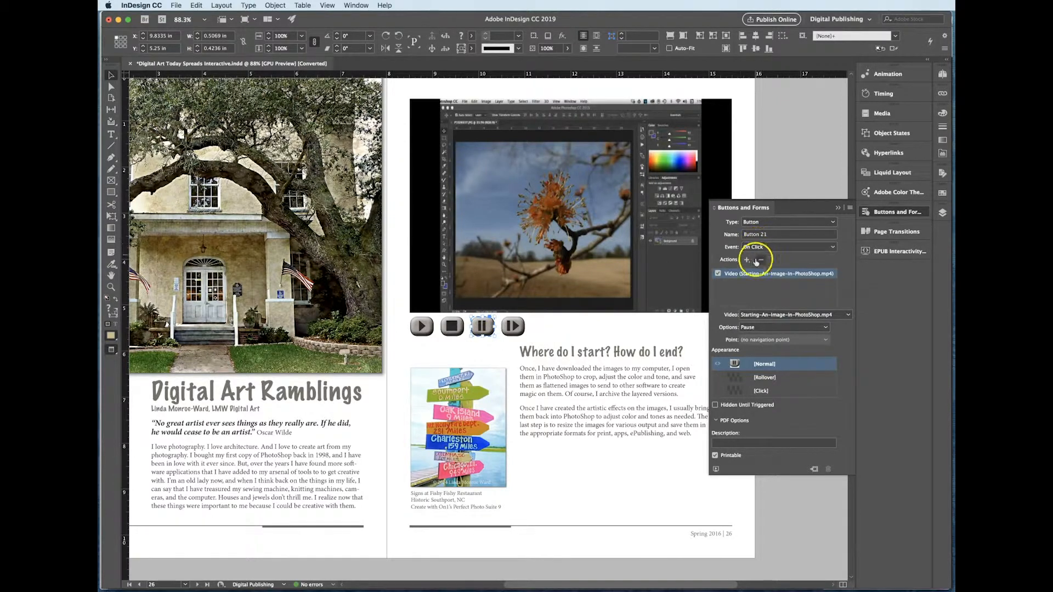
{"action": "left_click", "coordinate": [513, 325]}
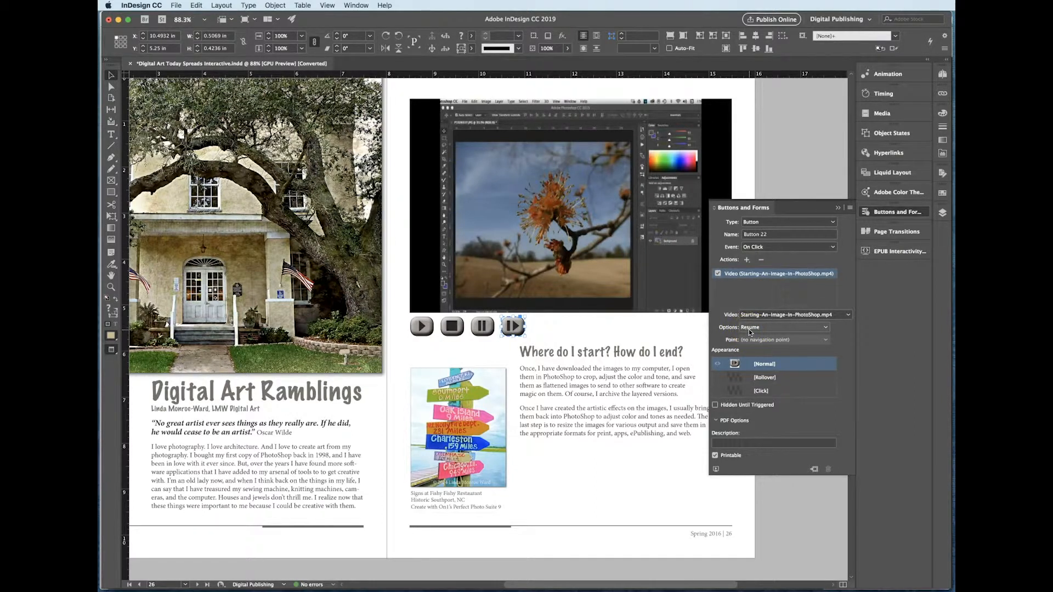
{"action": "left_click", "coordinate": [837, 208]}
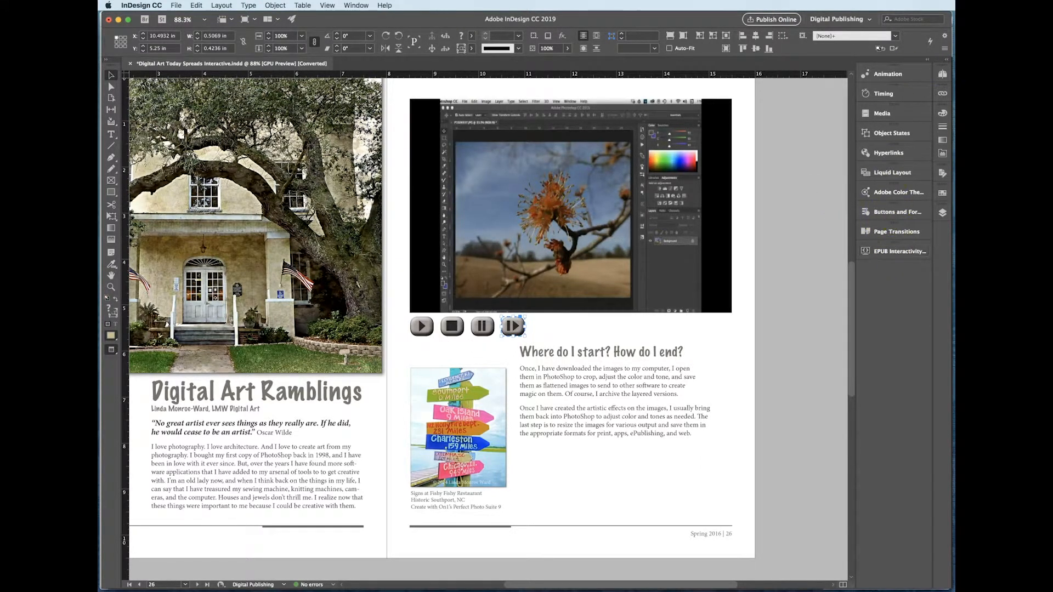
Go to spread 27-28 and review the object states of the On1 Photo multi-state image on page 27
{"action": "left_click", "coordinate": [939, 74]}
{"action": "double_click", "coordinate": [837, 212]}
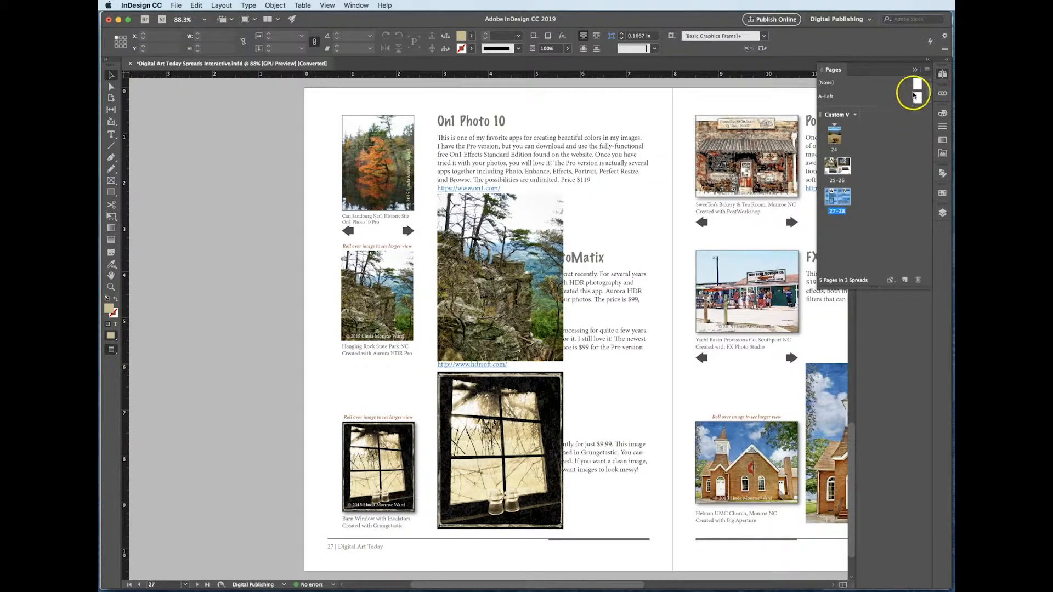
{"action": "left_click", "coordinate": [913, 74]}
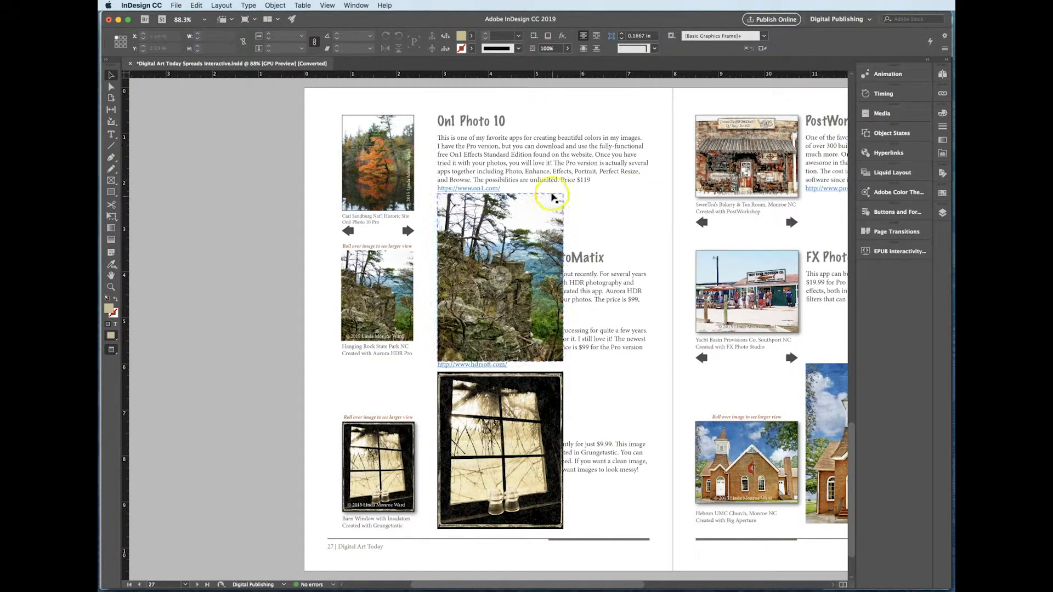
{"action": "left_click", "coordinate": [383, 188]}
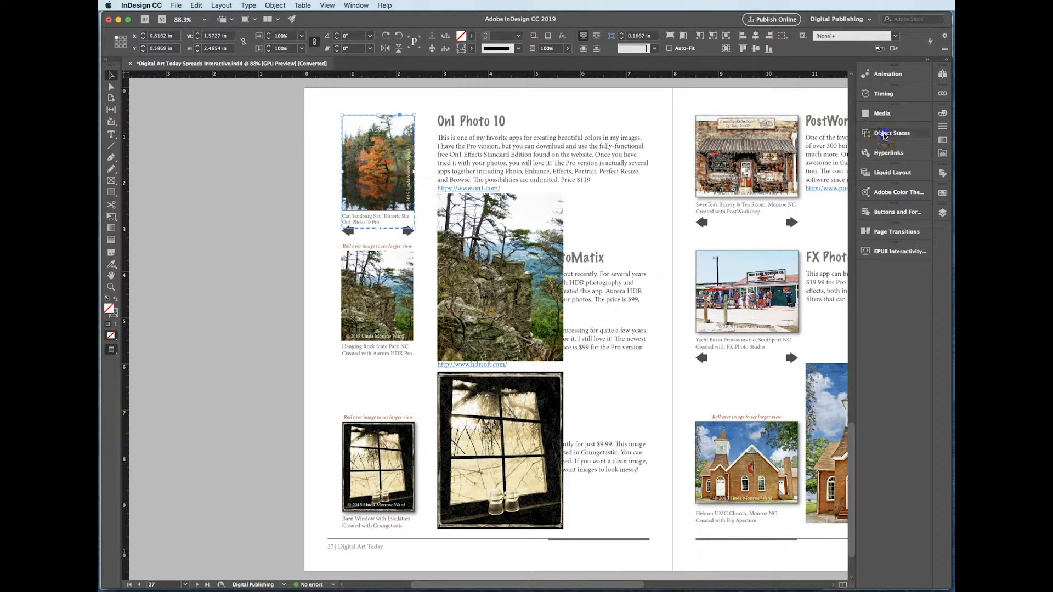
{"action": "left_click", "coordinate": [884, 135]}
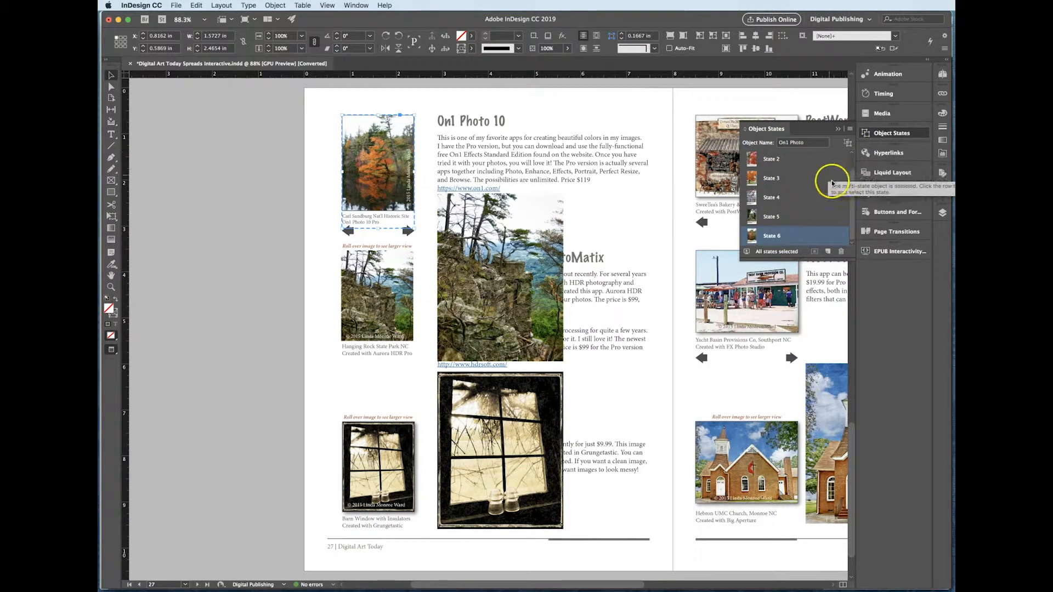
{"action": "left_click_drag", "start_coordinate": [852, 188], "coordinate": [861, 161]}
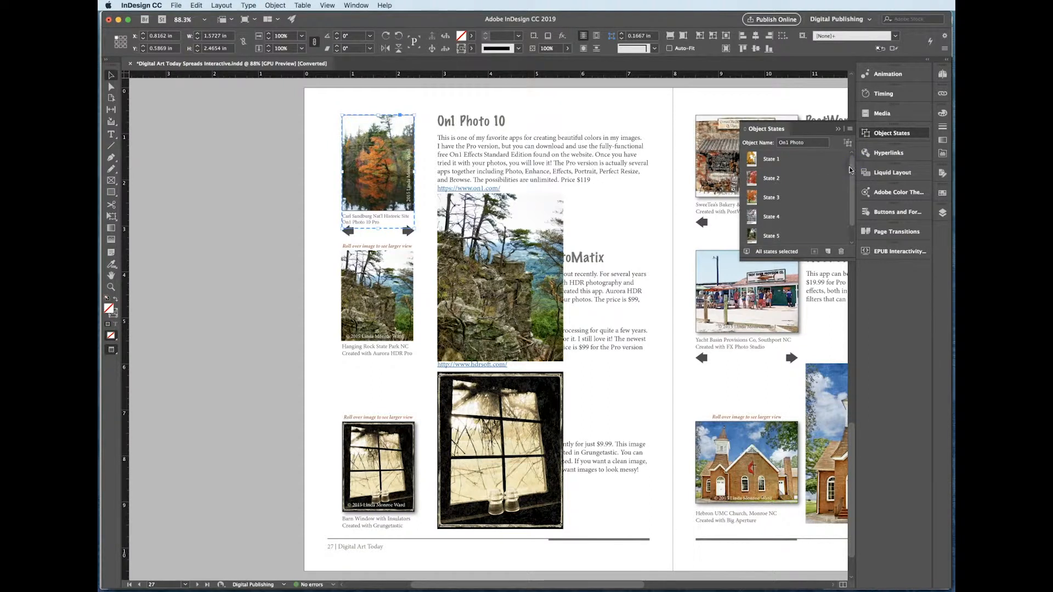
{"action": "mouse_move", "coordinate": [852, 167]}
{"action": "left_mouse_down"}
{"action": "mouse_move", "coordinate": [854, 193]}
{"action": "mouse_move", "coordinate": [859, 157]}
{"action": "left_mouse_up"}
{"action": "left_click", "coordinate": [838, 129]}
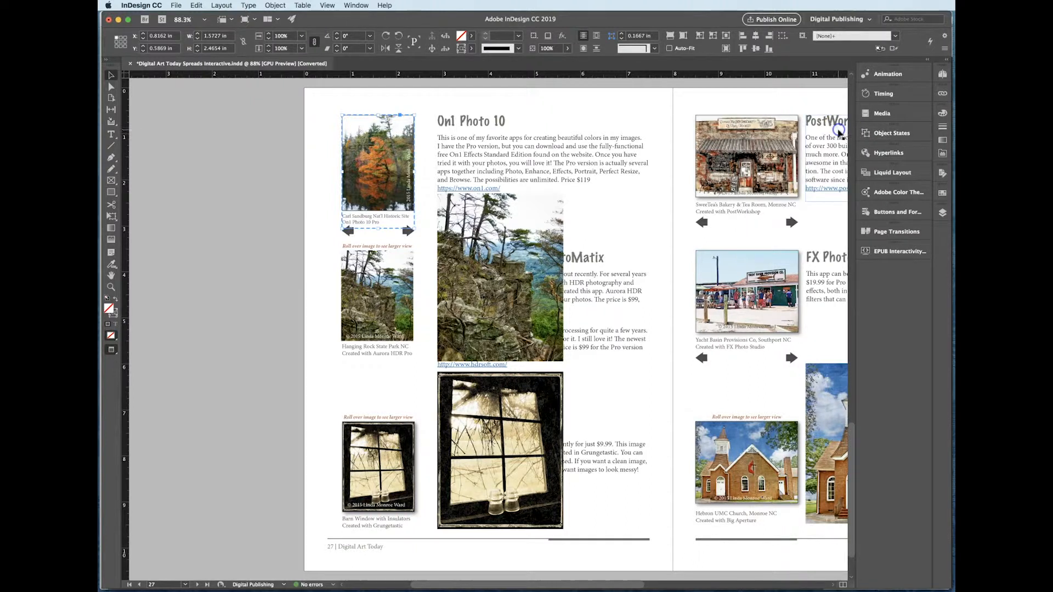
Check the button settings of the grouped arrows under the On1 Photo image
{"action": "left_click", "coordinate": [306, 228]}
{"action": "left_click", "coordinate": [349, 232]}
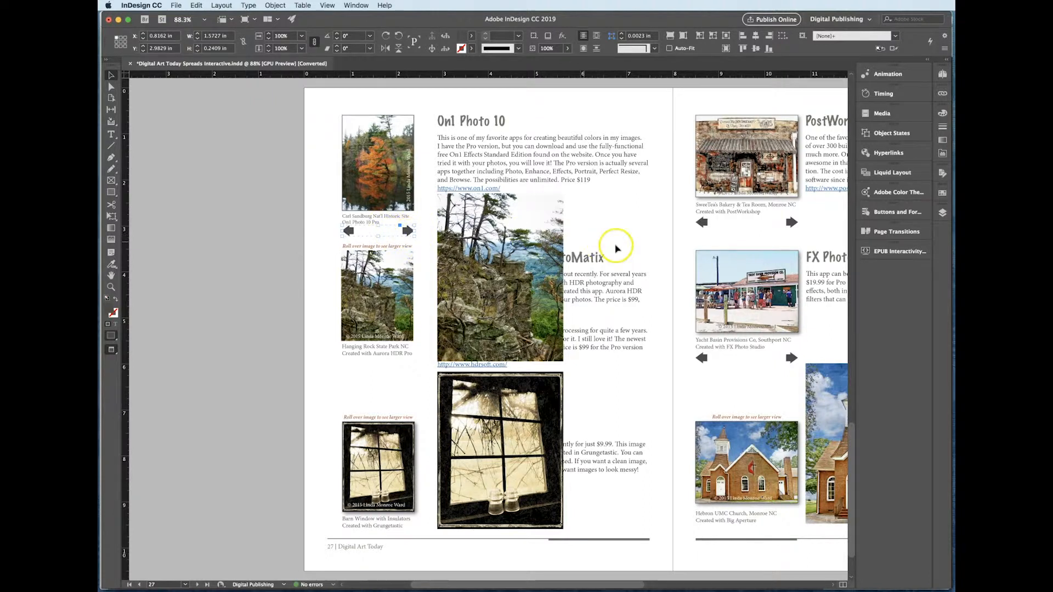
{"action": "left_click", "coordinate": [878, 214]}
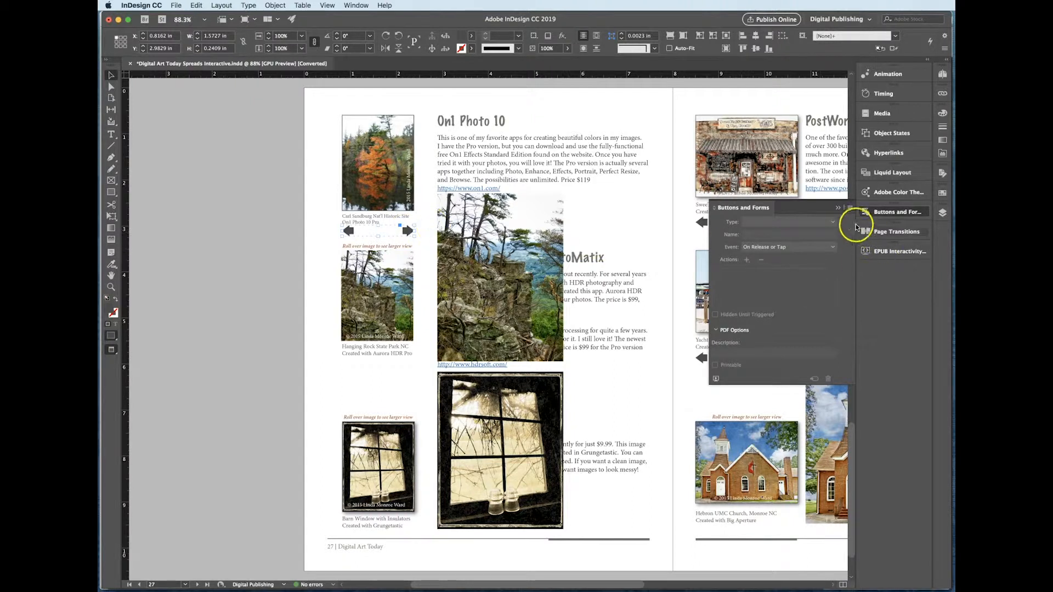
{"action": "left_click", "coordinate": [838, 210]}
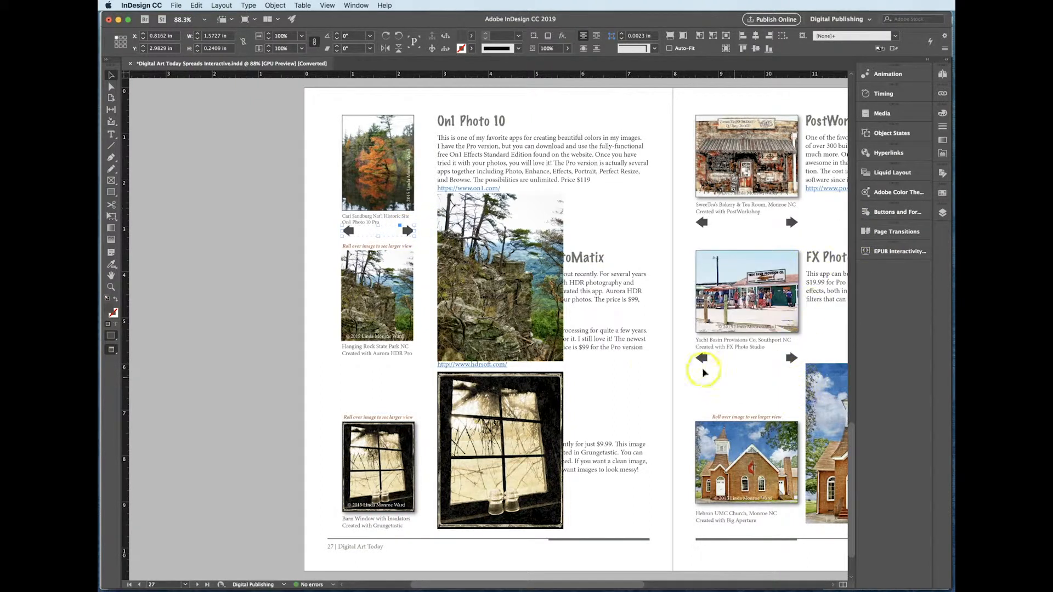
Compare the small Hanging Rock rollover image on page 27 with its enlarged counterpart
{"action": "left_click", "coordinate": [287, 352]}
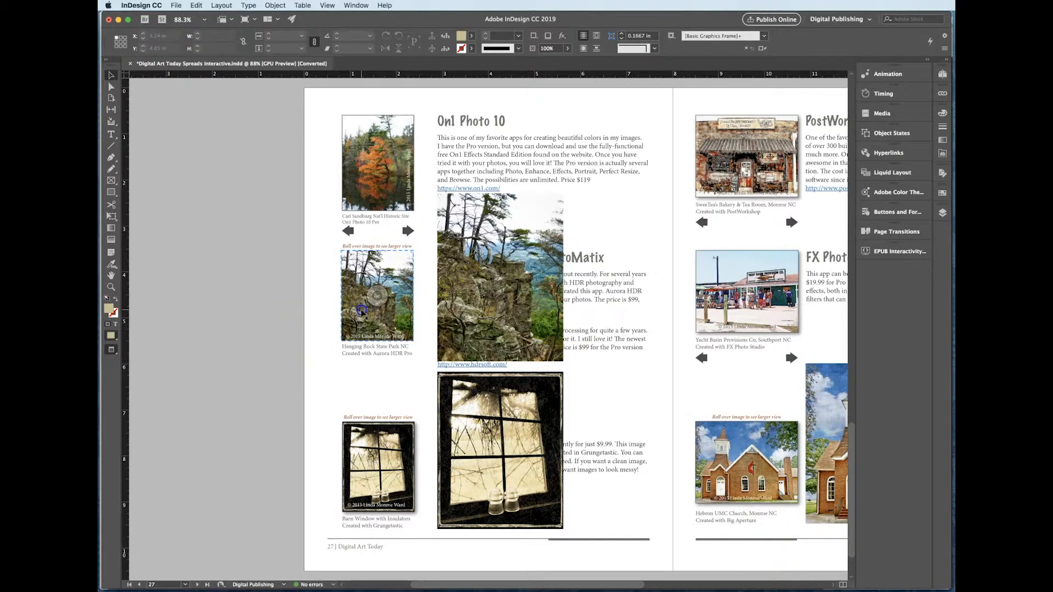
{"action": "left_click", "coordinate": [365, 306]}
{"action": "left_click", "coordinate": [507, 301]}
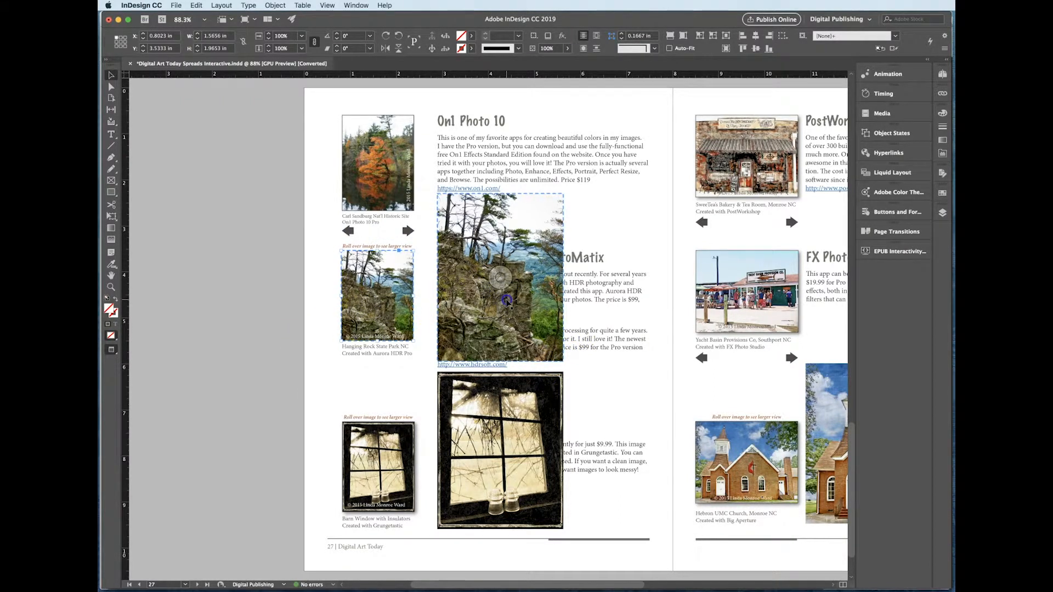
{"action": "left_click", "coordinate": [383, 311]}
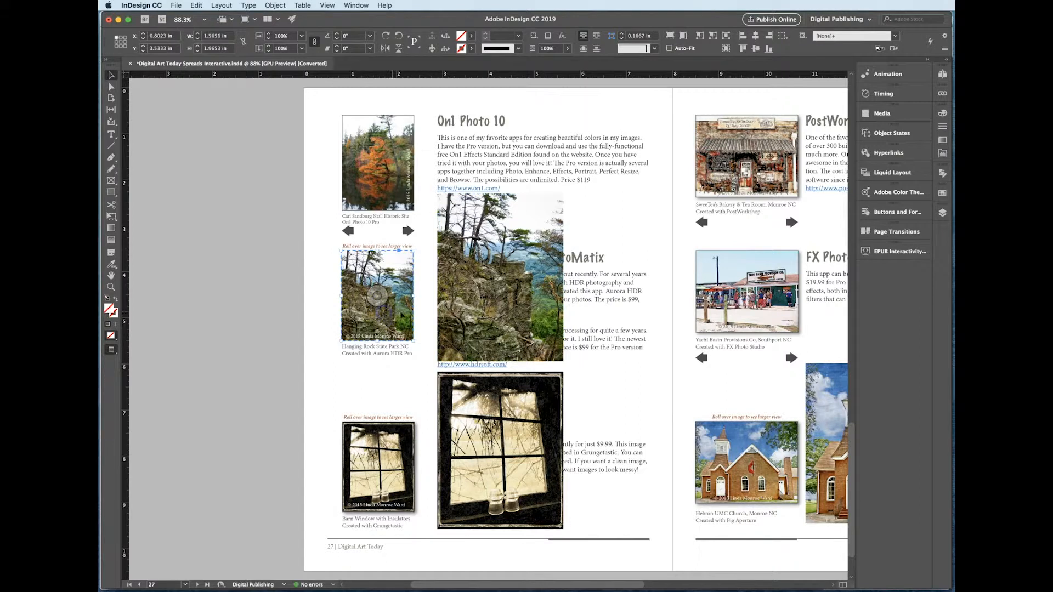
{"action": "left_click", "coordinate": [487, 315]}
{"action": "left_click", "coordinate": [383, 319]}
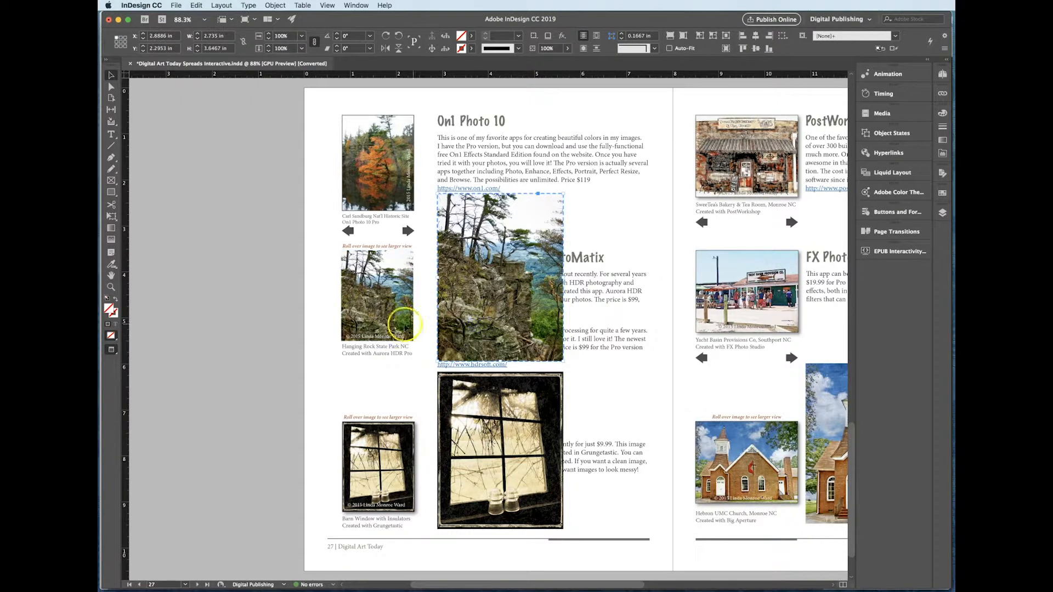
{"action": "left_click", "coordinate": [382, 326]}
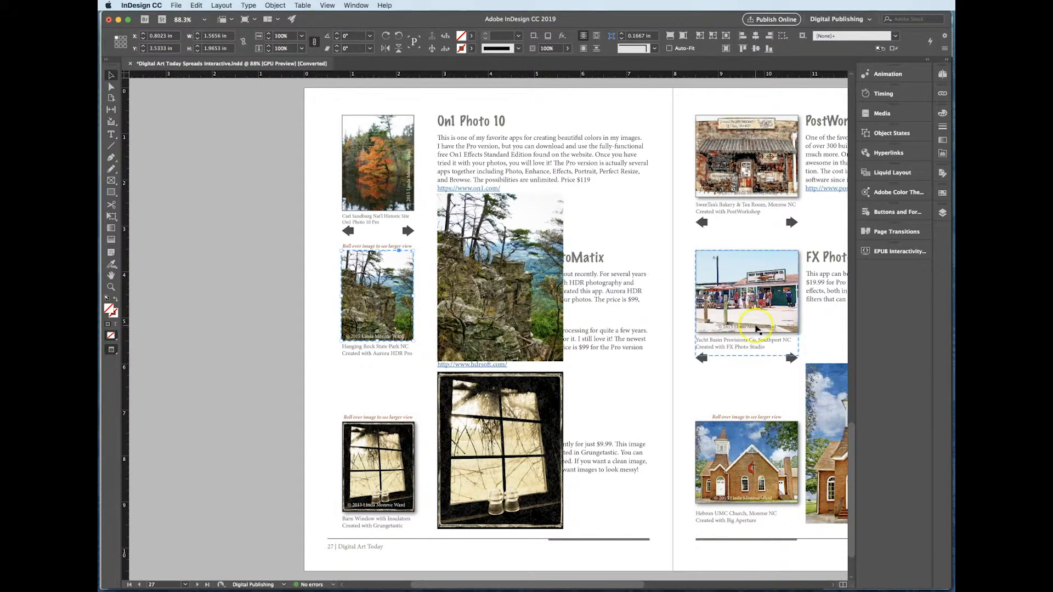
Inspect the On Roll Over show/hide action and visibility list of the small Hanging Rock image button
{"action": "left_click", "coordinate": [885, 215]}
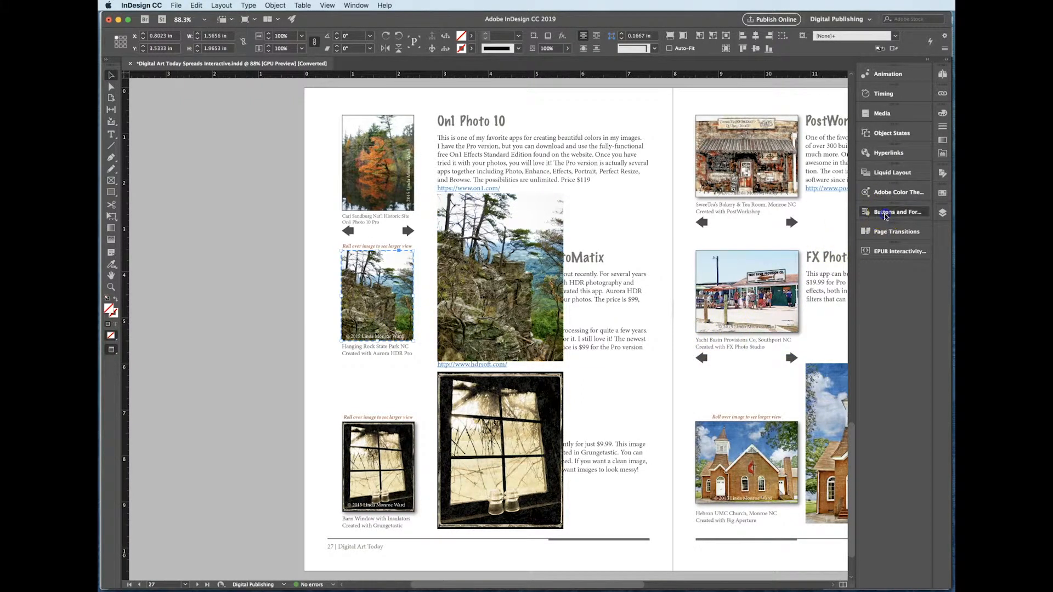
{"action": "left_click", "coordinate": [345, 330]}
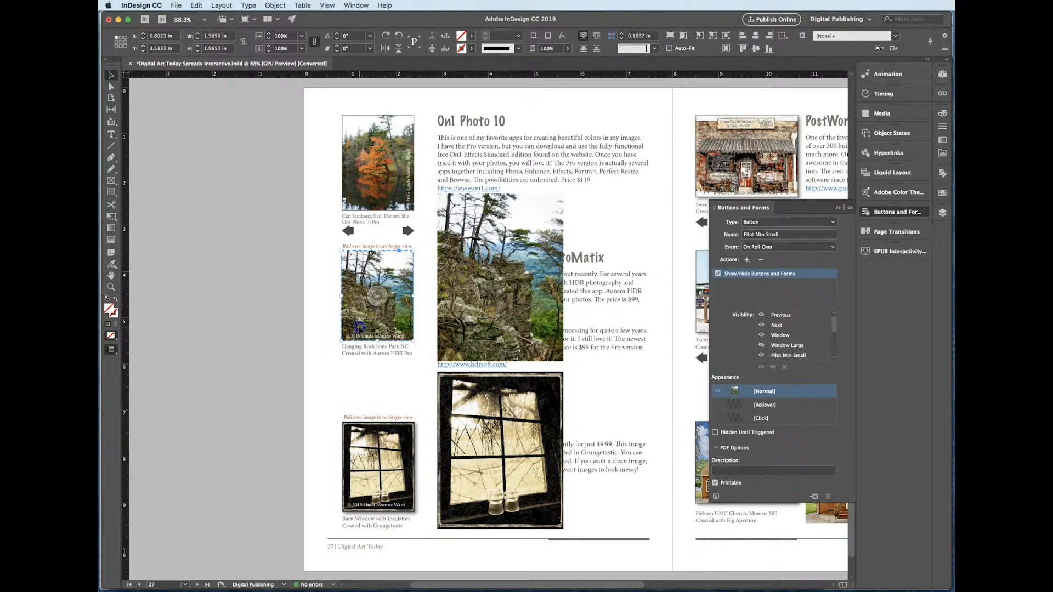
{"action": "left_click", "coordinate": [758, 234]}
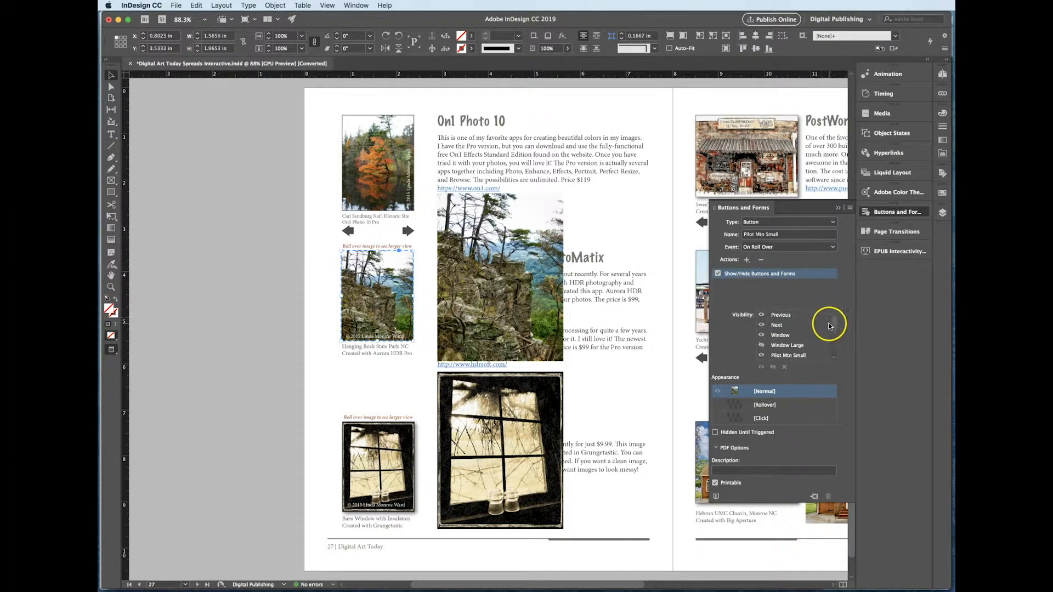
{"action": "mouse_move", "coordinate": [835, 322]}
{"action": "left_mouse_down"}
{"action": "mouse_move", "coordinate": [834, 343]}
{"action": "mouse_move", "coordinate": [834, 323]}
{"action": "left_mouse_up"}
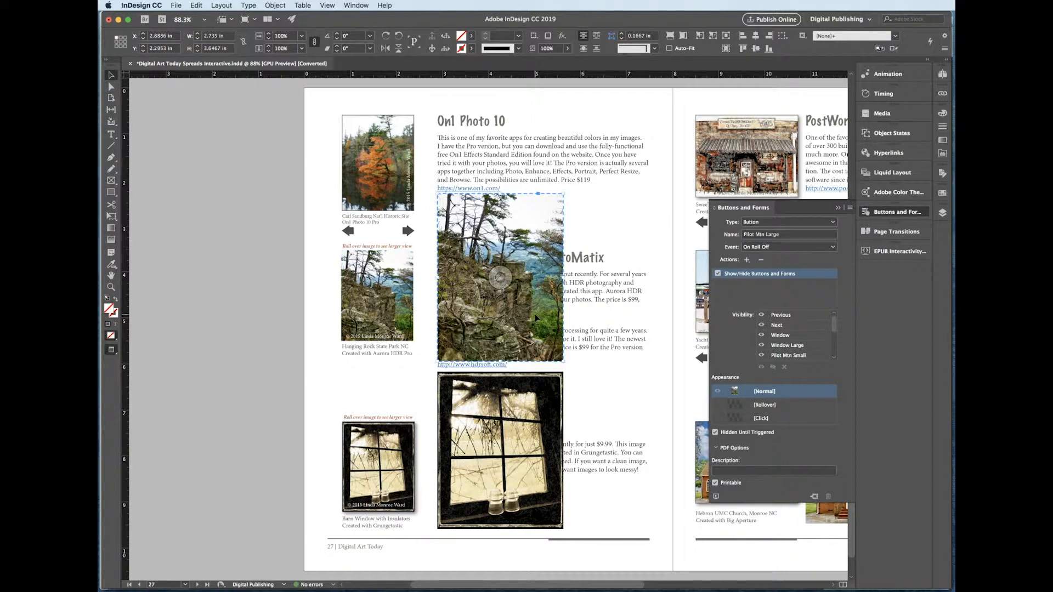
Check the On Roll Off show/hide action and button visibility settings of the large Hanging Rock image
{"action": "mouse_move", "coordinate": [834, 324]}
{"action": "left_mouse_down"}
{"action": "mouse_move", "coordinate": [835, 340]}
{"action": "mouse_move", "coordinate": [835, 328]}
{"action": "left_mouse_up"}
{"action": "left_click", "coordinate": [761, 345]}
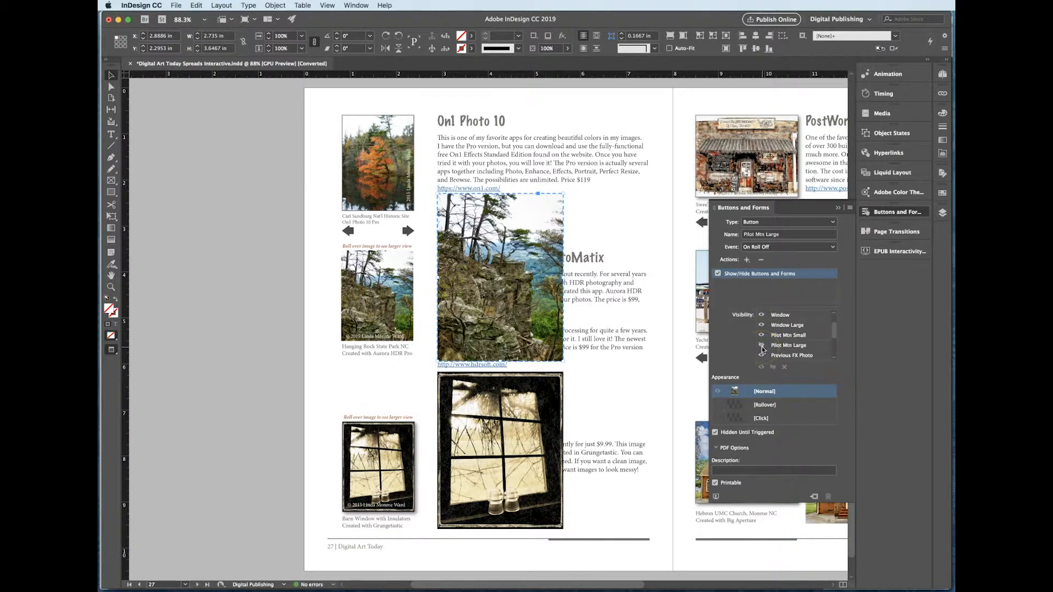
{"action": "left_click_drag", "start_coordinate": [835, 333], "coordinate": [838, 318]}
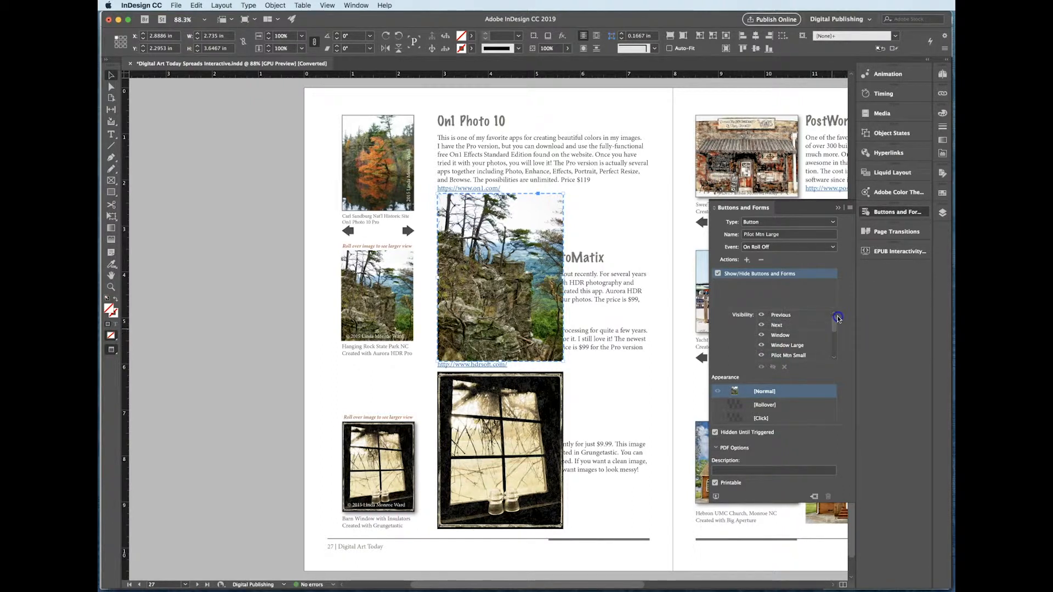
{"action": "left_click", "coordinate": [838, 209]}
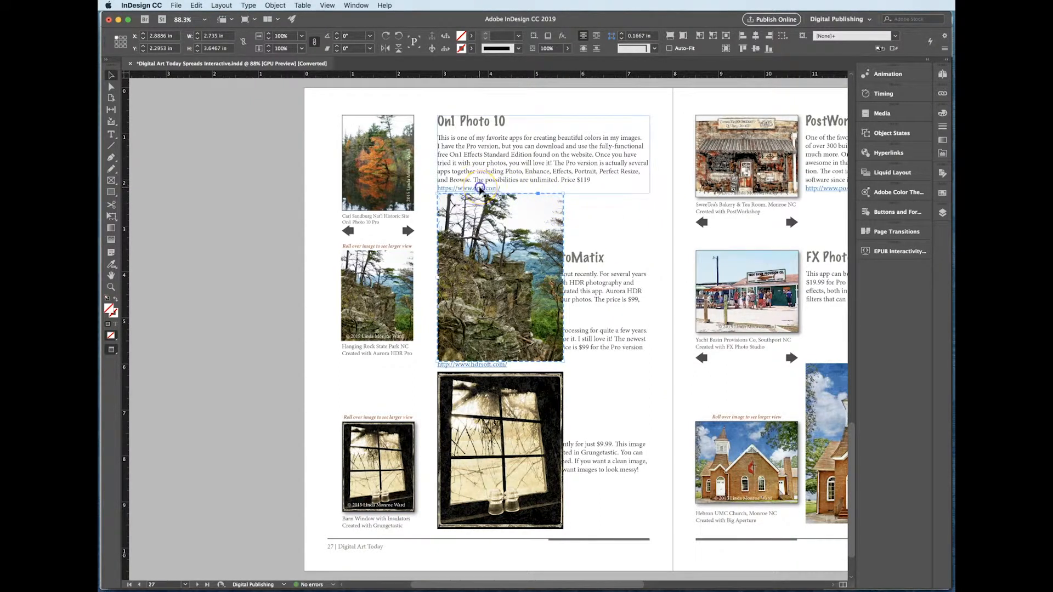
Select the On1 Photo 10 text frame containing the web link and return to the cover on page 24
{"action": "left_click", "coordinate": [480, 189]}
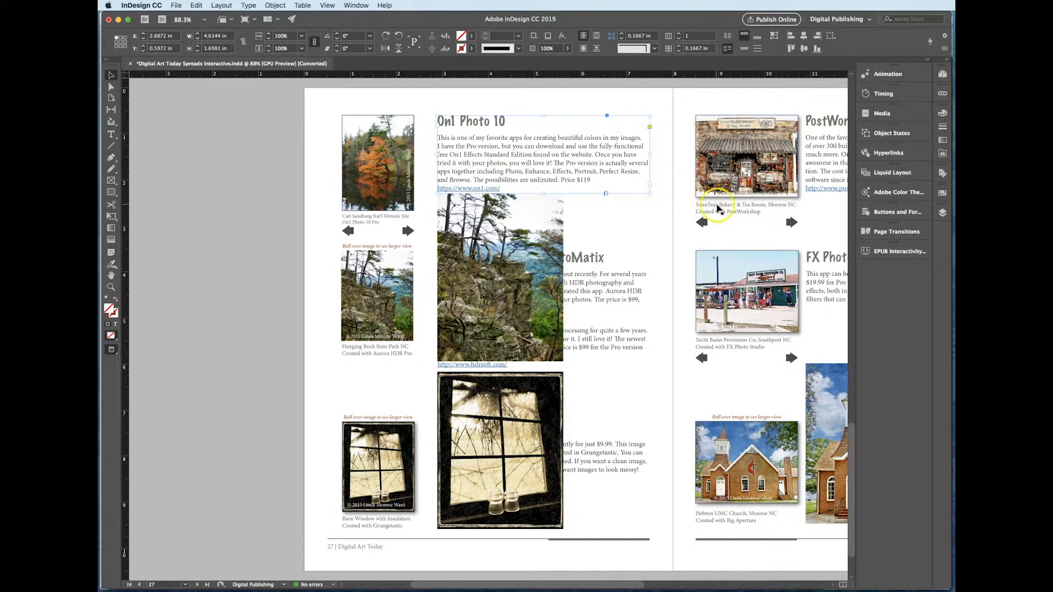
{"action": "left_click", "coordinate": [941, 75]}
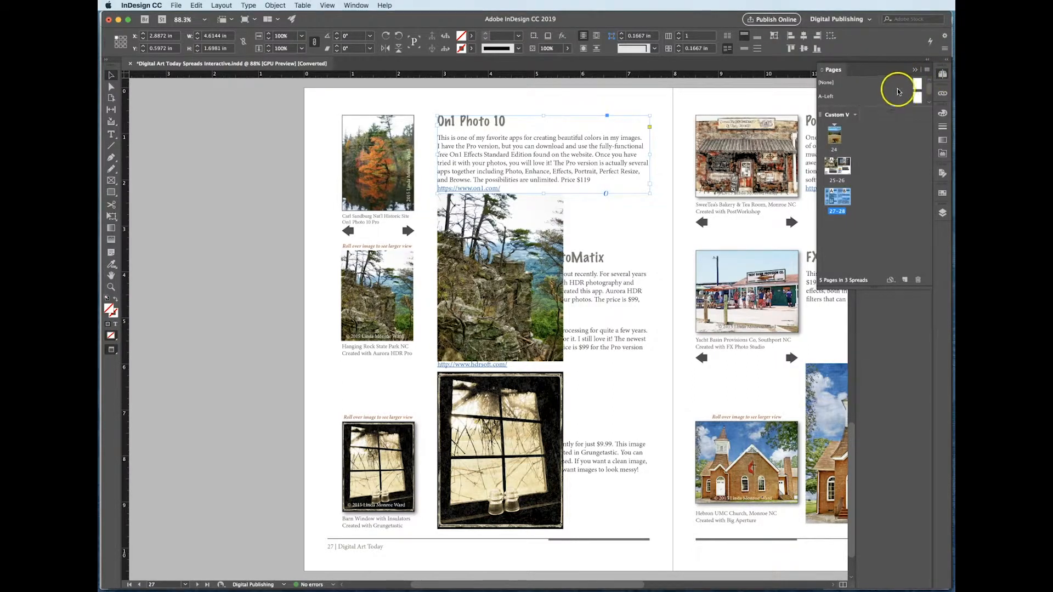
{"action": "double_click", "coordinate": [835, 135]}
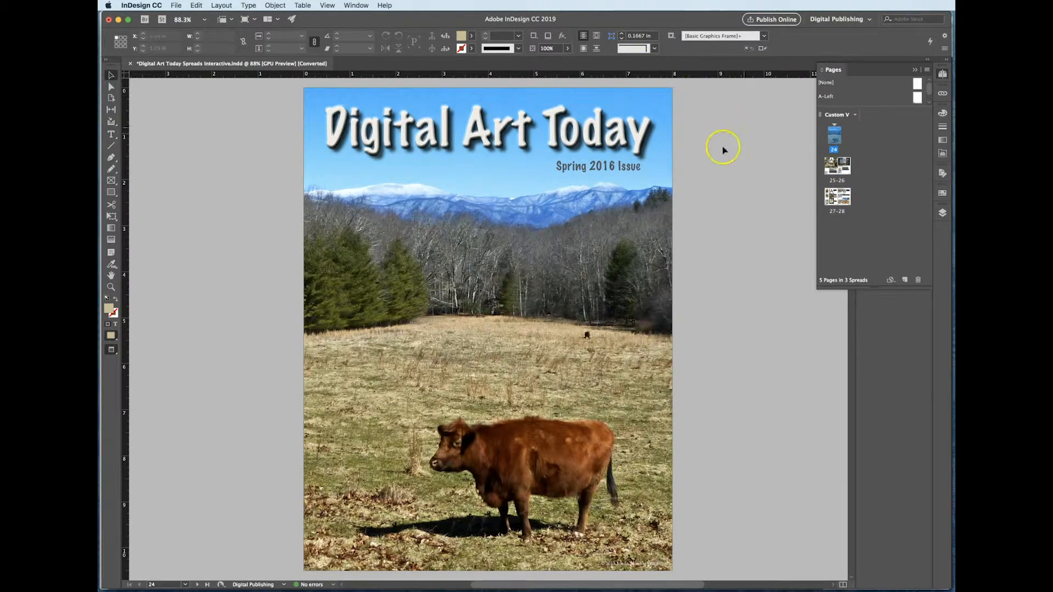
{"action": "left_click", "coordinate": [916, 72]}
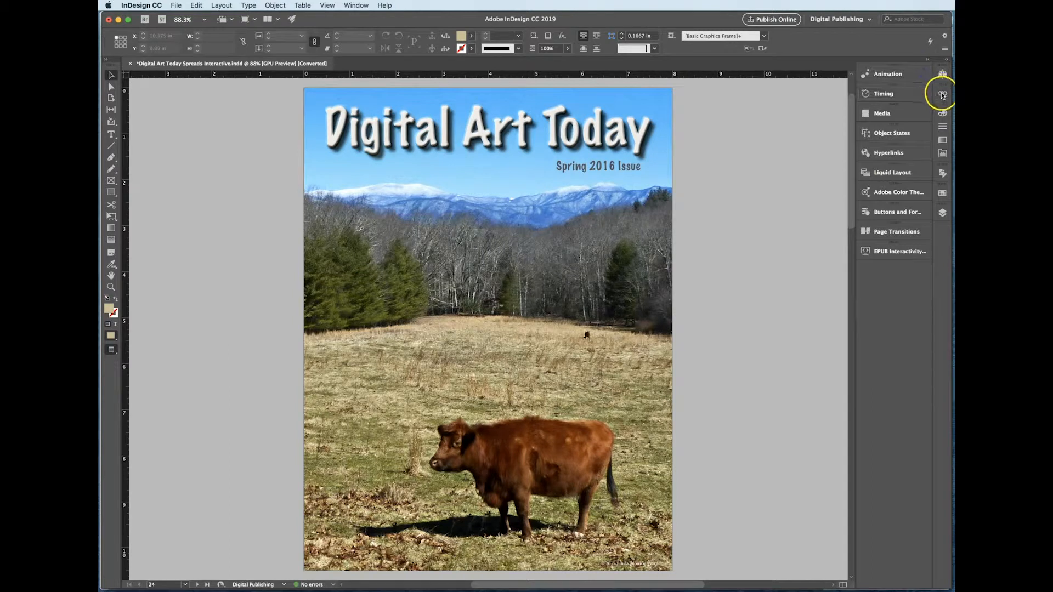
Check the document's linked files and its preflight status
{"action": "left_click", "coordinate": [885, 94]}
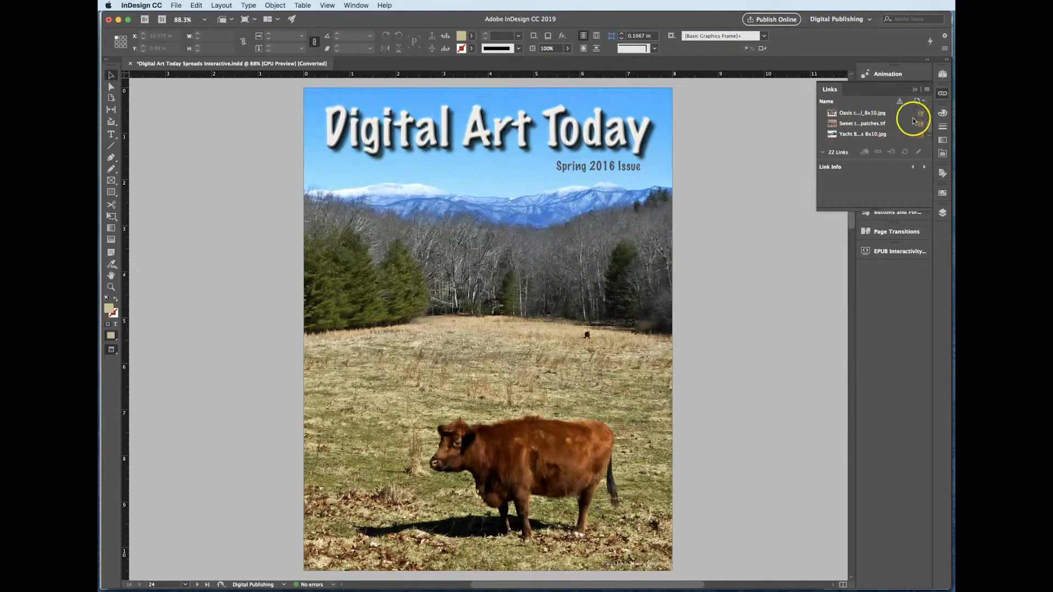
{"action": "left_click", "coordinate": [940, 94]}
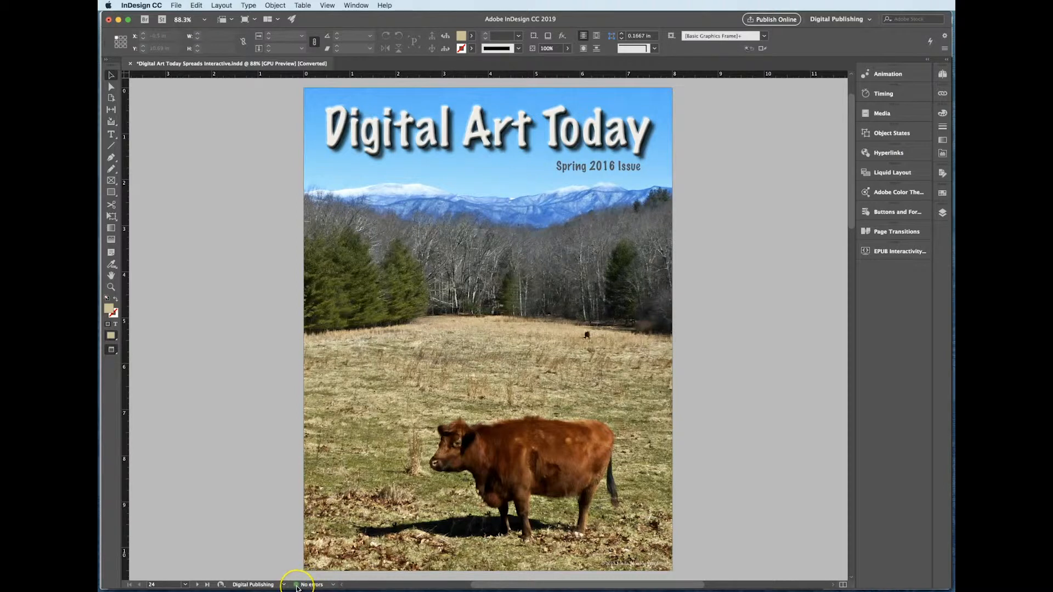
{"action": "left_click", "coordinate": [333, 586]}
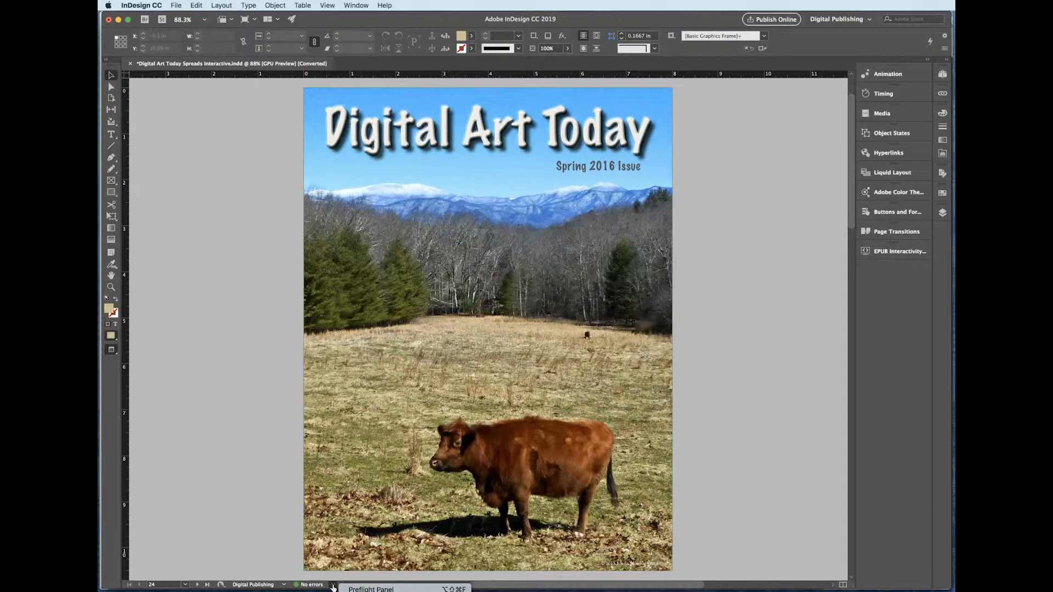
{"action": "left_click", "coordinate": [333, 587]}
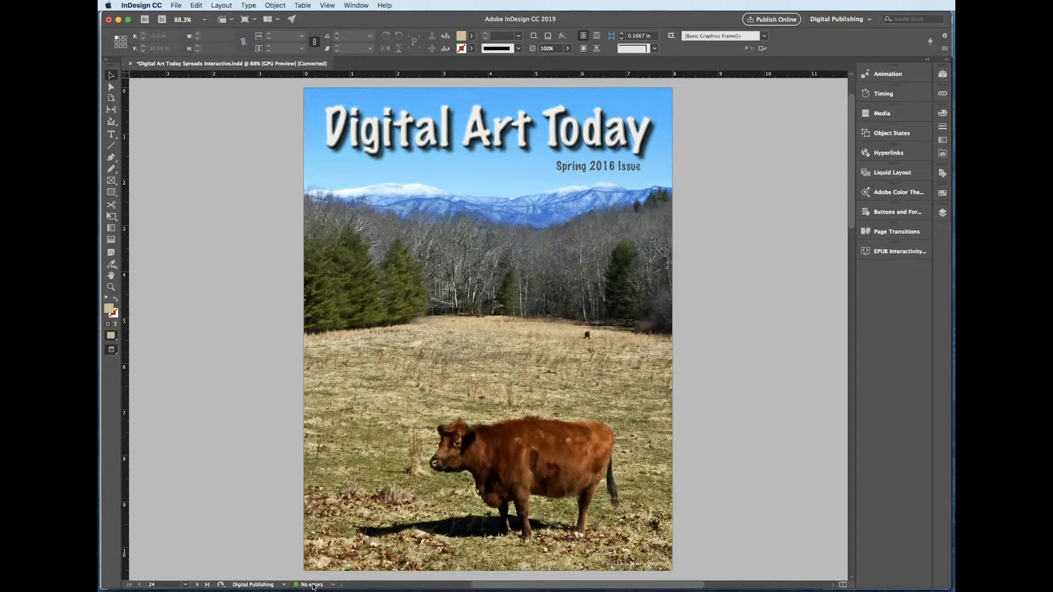
Review the Package summary for fonts, links, images and inks, and close it without packaging
{"action": "left_click", "coordinate": [176, 6]}
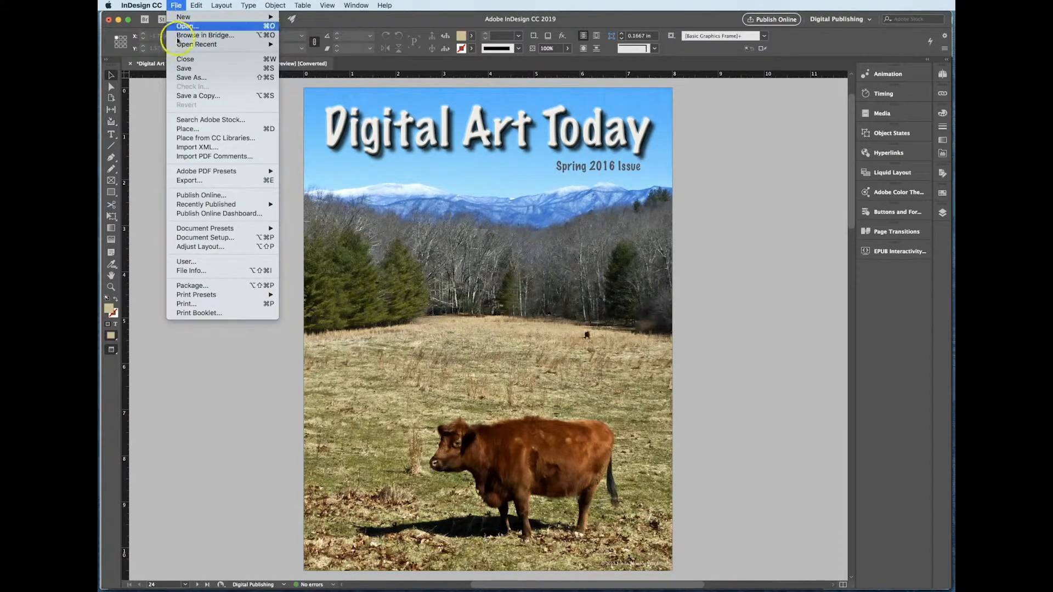
{"action": "left_click", "coordinate": [202, 285]}
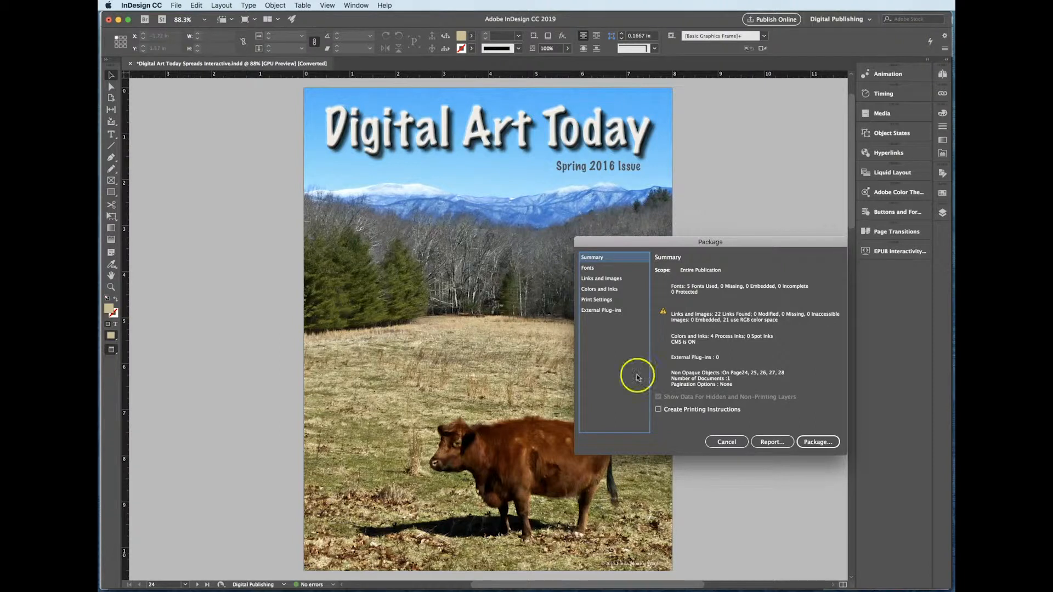
{"action": "left_click", "coordinate": [728, 442]}
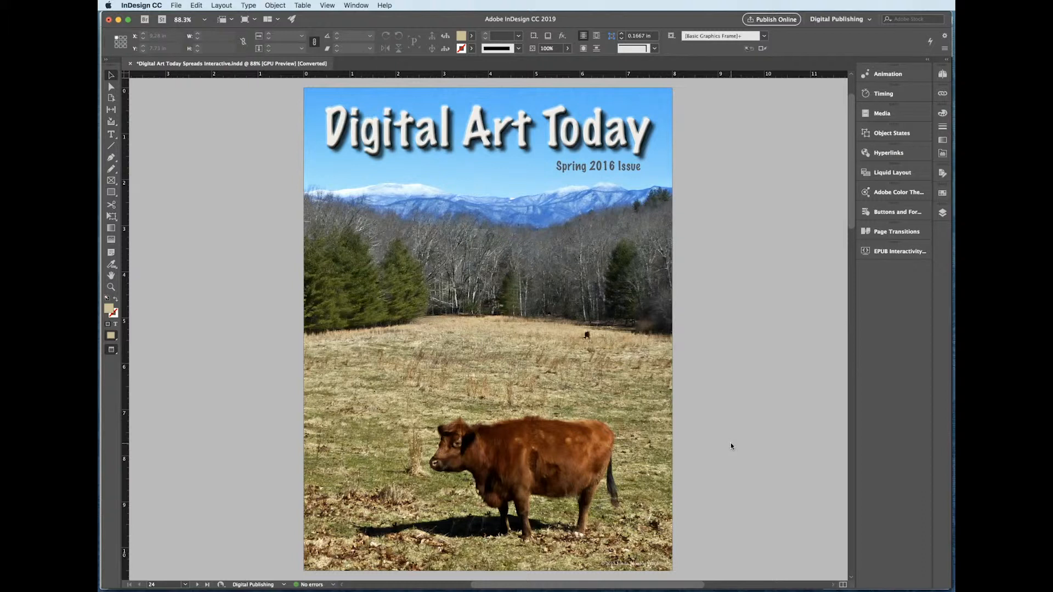
Start exporting the magazine with Adobe PDF (Interactive) as the format
{"action": "left_click", "coordinate": [176, 6]}
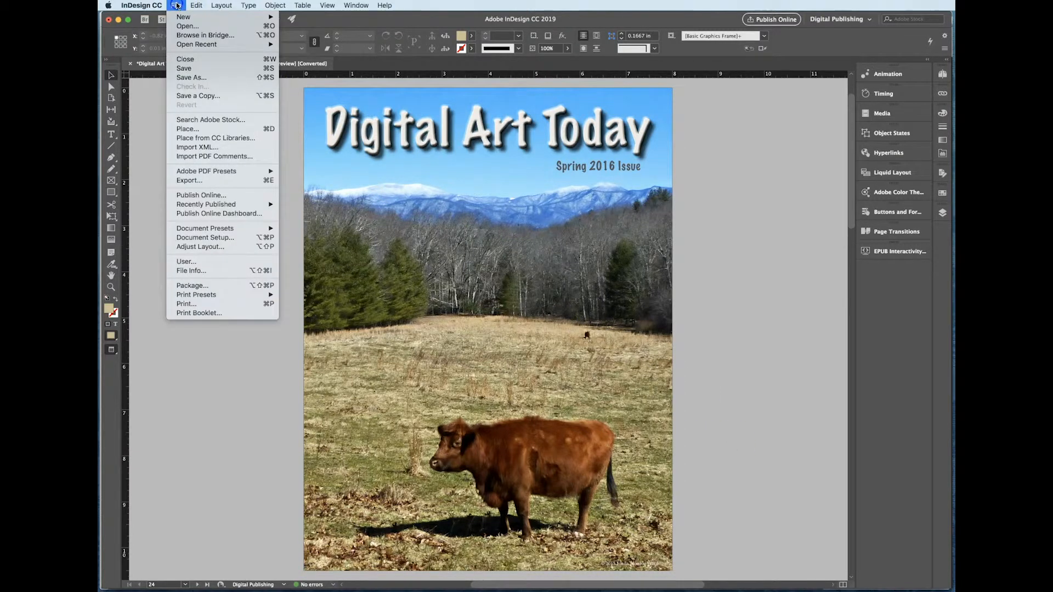
{"action": "left_click", "coordinate": [199, 181]}
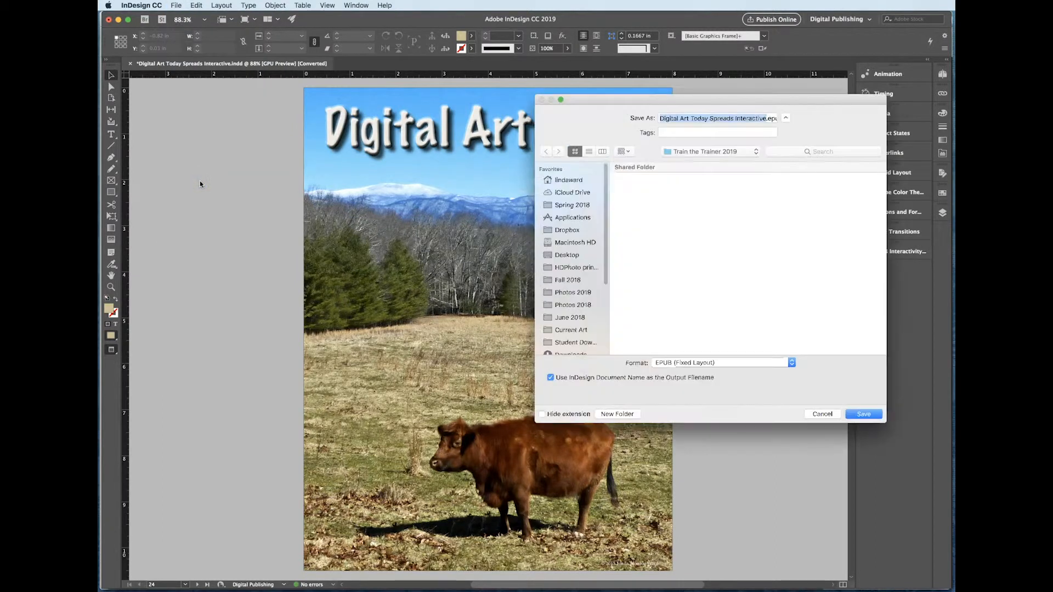
{"action": "left_click", "coordinate": [701, 366]}
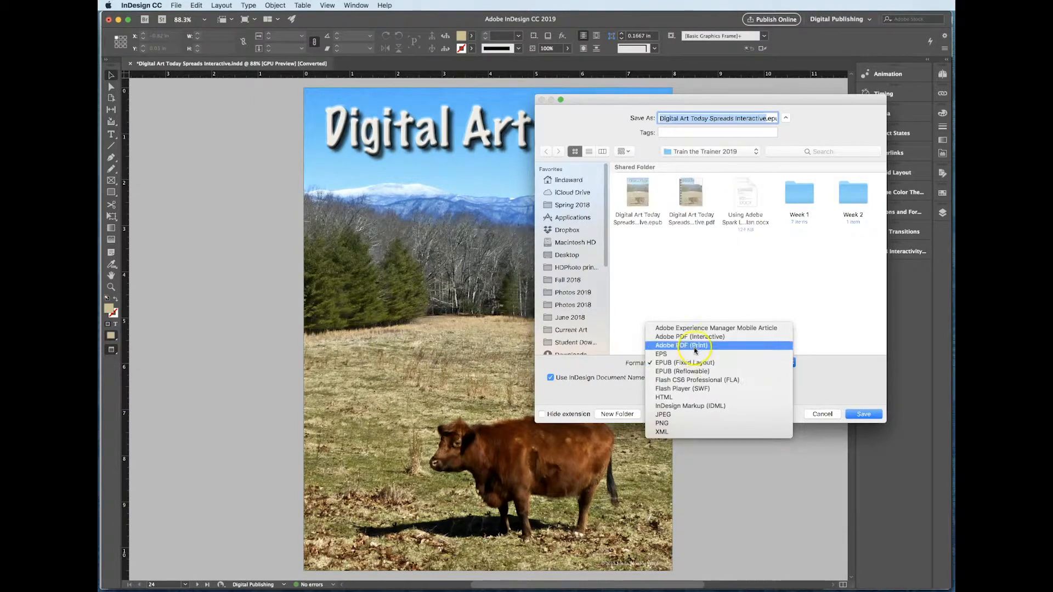
{"action": "left_click", "coordinate": [696, 338]}
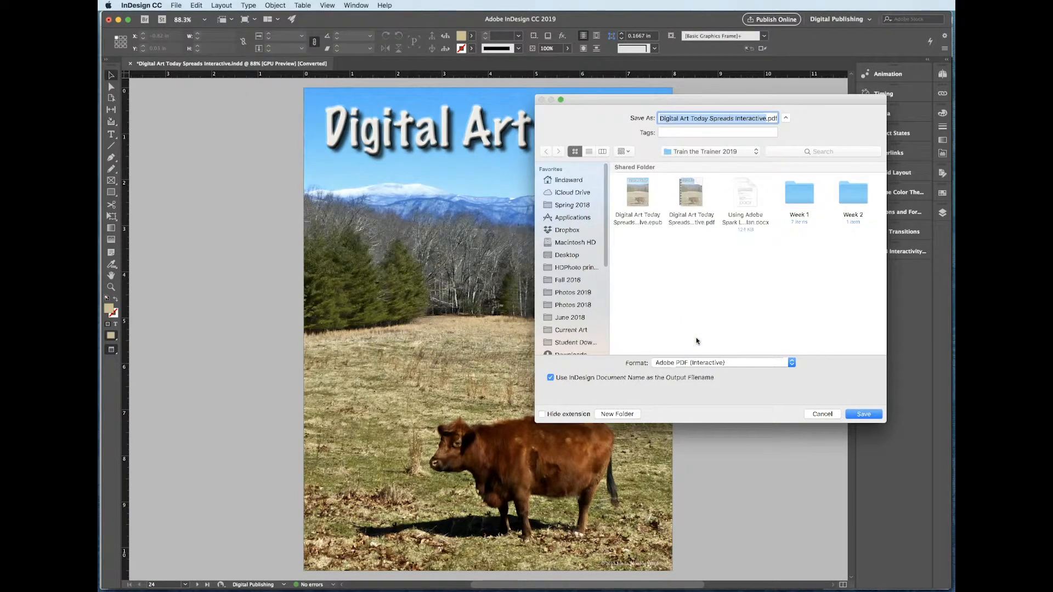
Save over the existing Digital Art Today Spreads Interactive.pdf in Train the Trainer 2019 and export all pages as spreads
{"action": "left_click", "coordinate": [703, 200]}
{"action": "left_click", "coordinate": [864, 415]}
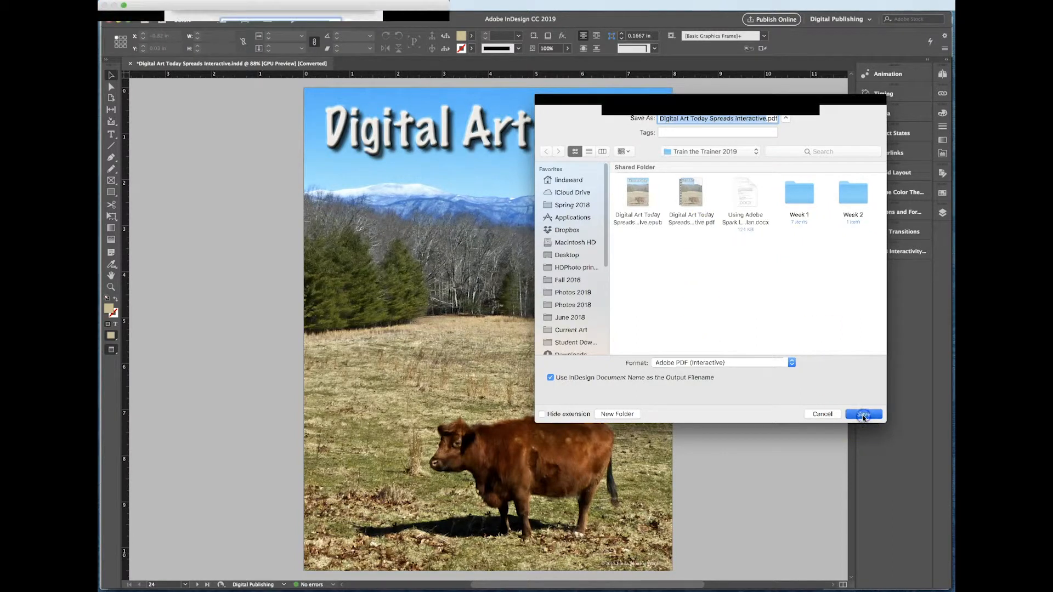
{"action": "left_click", "coordinate": [780, 163]}
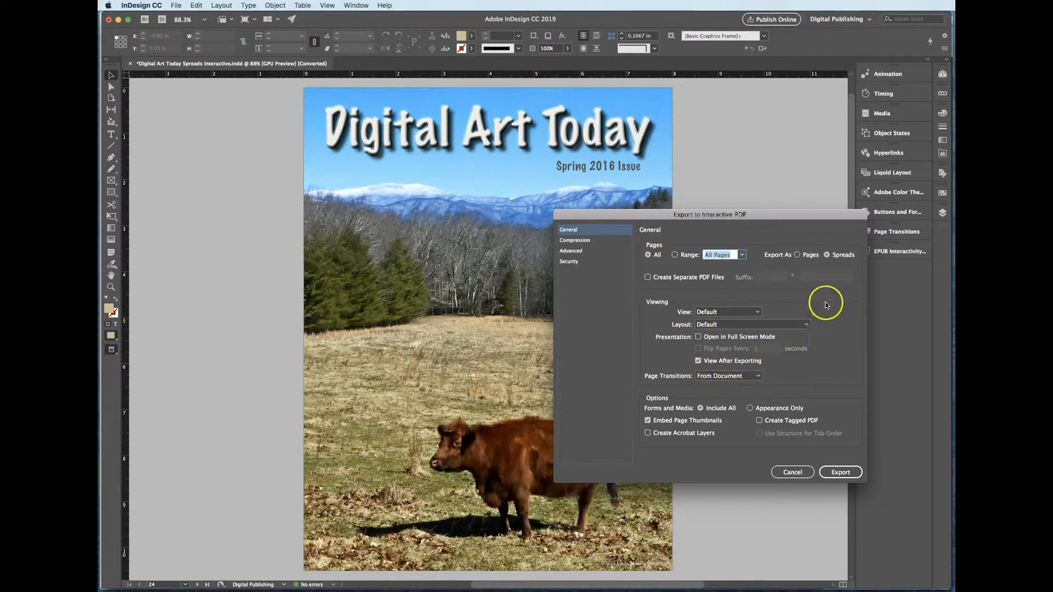
{"action": "left_click", "coordinate": [834, 474]}
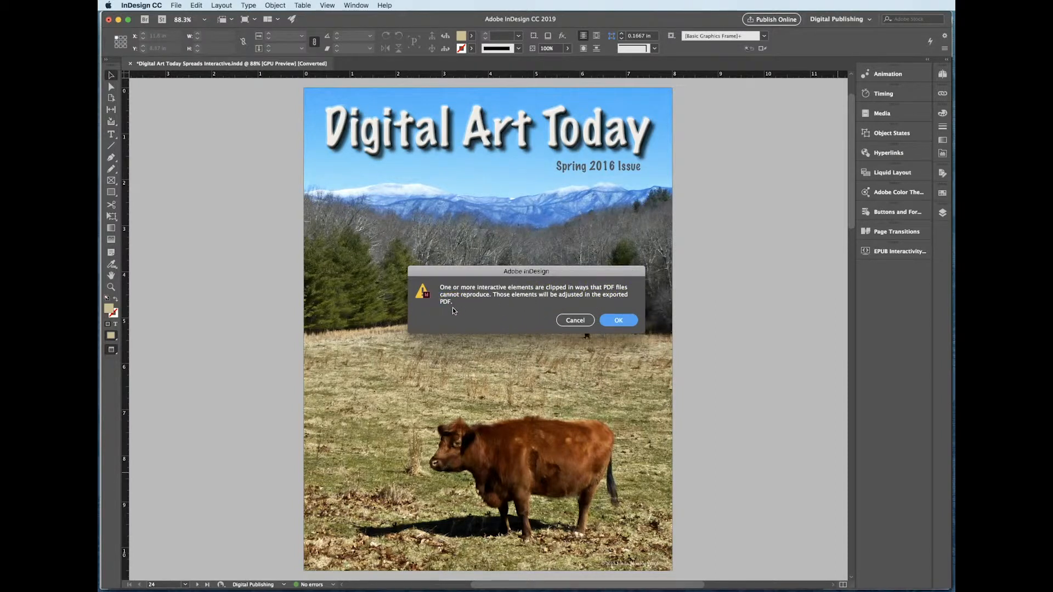
{"action": "left_click", "coordinate": [618, 321]}
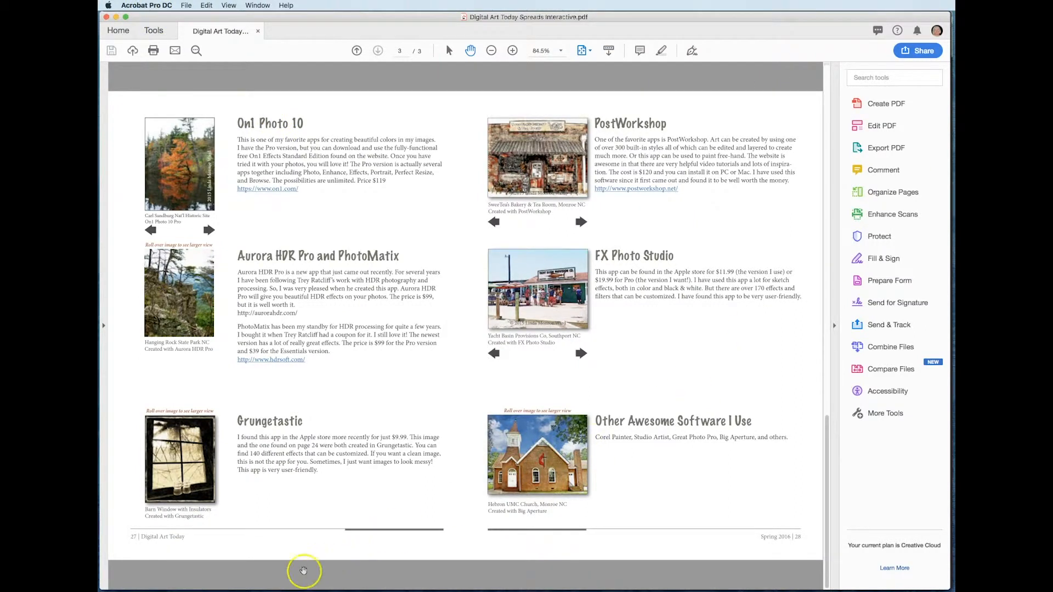
Go back to the cover of the exported PDF and advance to spread 25-26
{"action": "left_click", "coordinate": [356, 50]}
{"action": "left_click", "coordinate": [356, 51]}
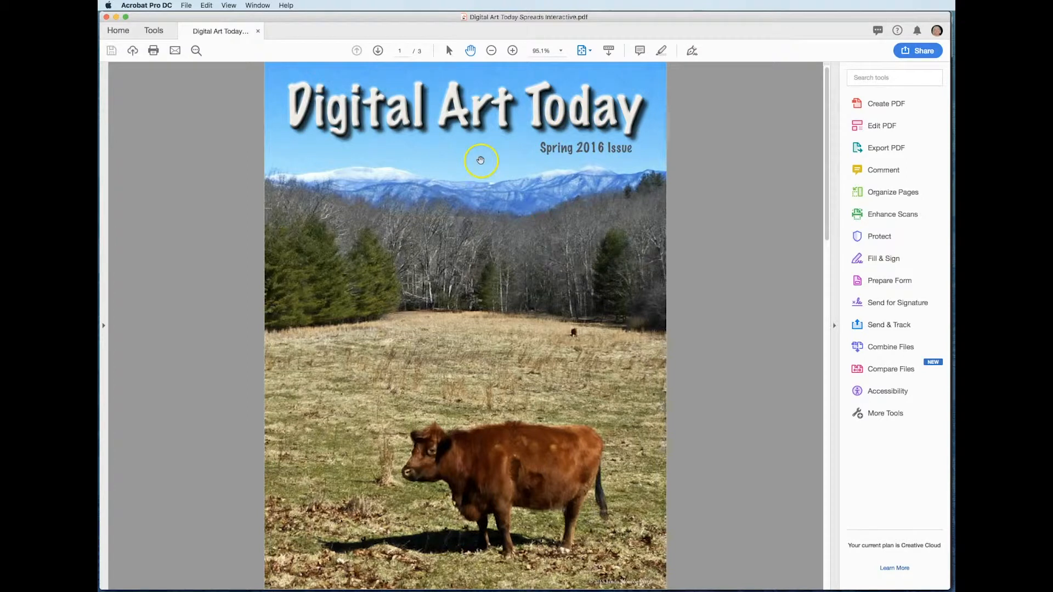
{"action": "left_click", "coordinate": [378, 51]}
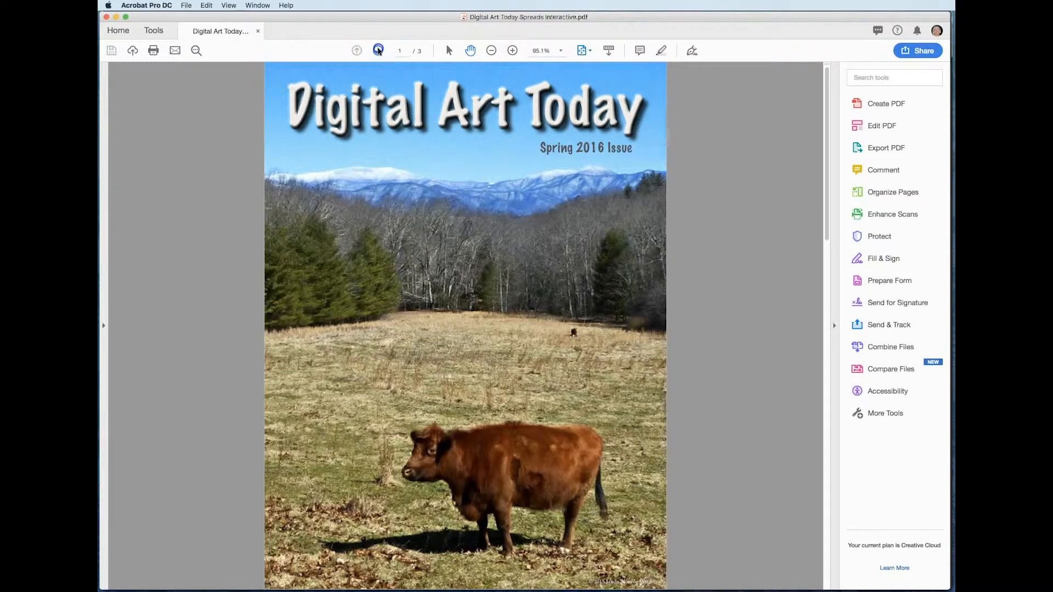
{"action": "left_click", "coordinate": [357, 50]}
{"action": "left_click", "coordinate": [378, 51]}
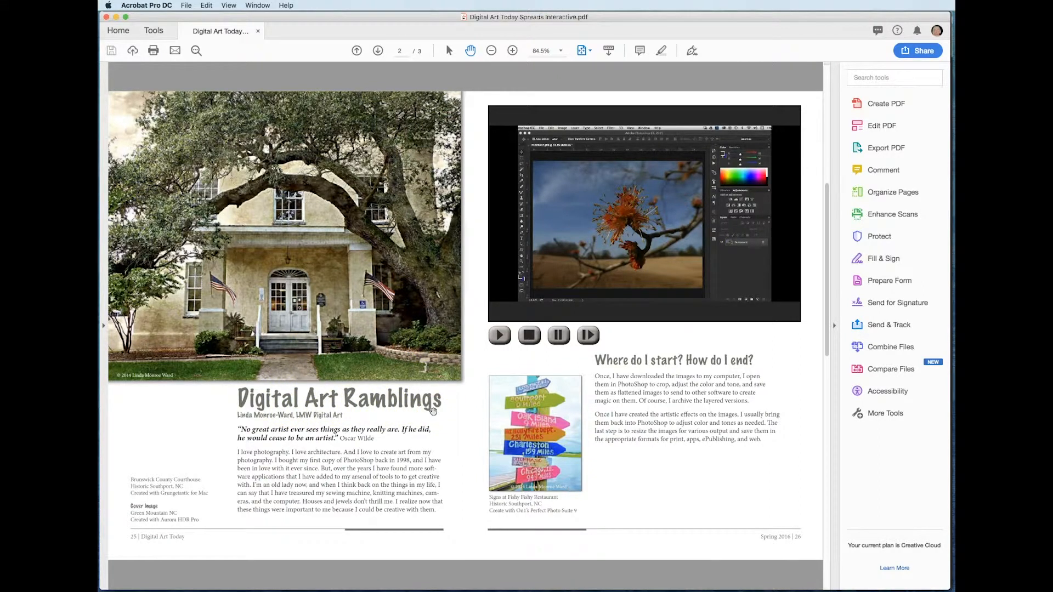
Test the play and stop buttons of the page 26 video in the PDF and advance to spread 27-28
{"action": "left_click", "coordinate": [500, 335]}
{"action": "left_click", "coordinate": [530, 336]}
{"action": "left_click", "coordinate": [609, 238]}
{"action": "left_click", "coordinate": [379, 51]}
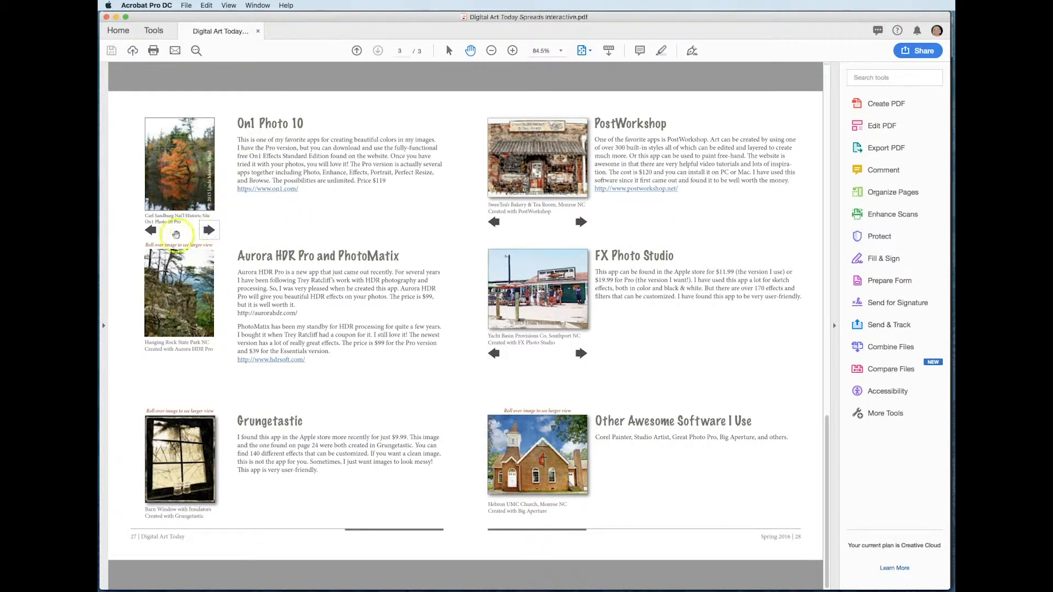
Test the On1 Photo 10 slideshow arrows and the Grungetastic rollover image on page 27 of the PDF
{"action": "left_click", "coordinate": [151, 232]}
{"action": "left_click", "coordinate": [208, 231]}
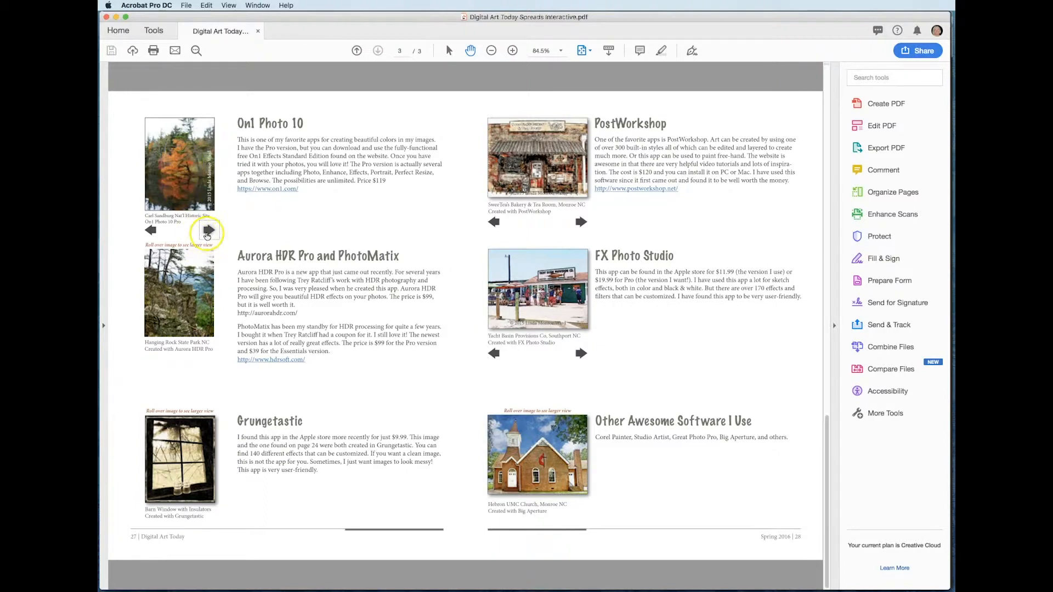
{"action": "left_click", "coordinate": [210, 233]}
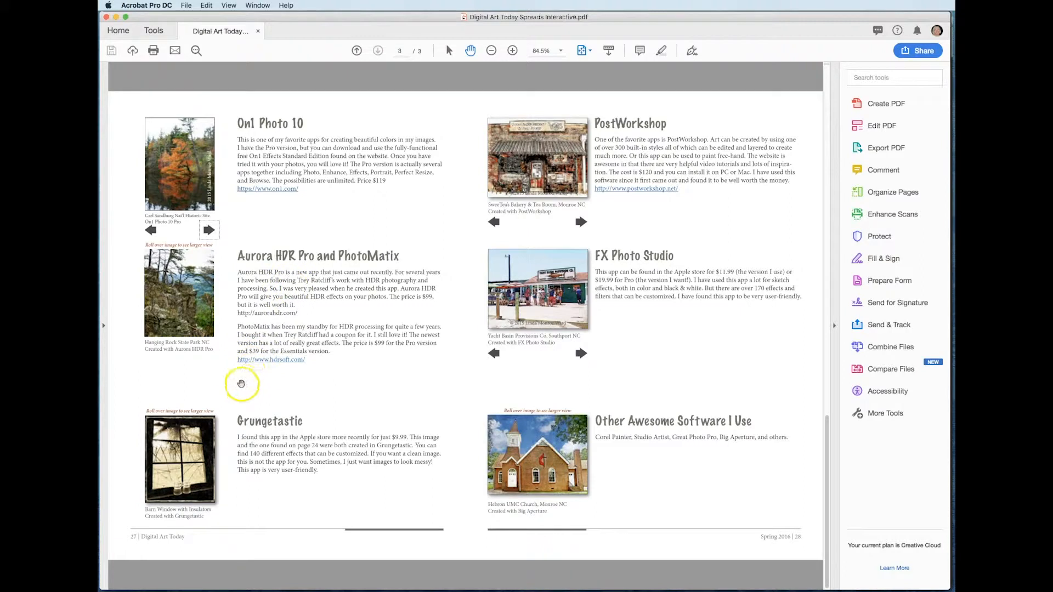
{"action": "mouse_move", "coordinate": [196, 448]}
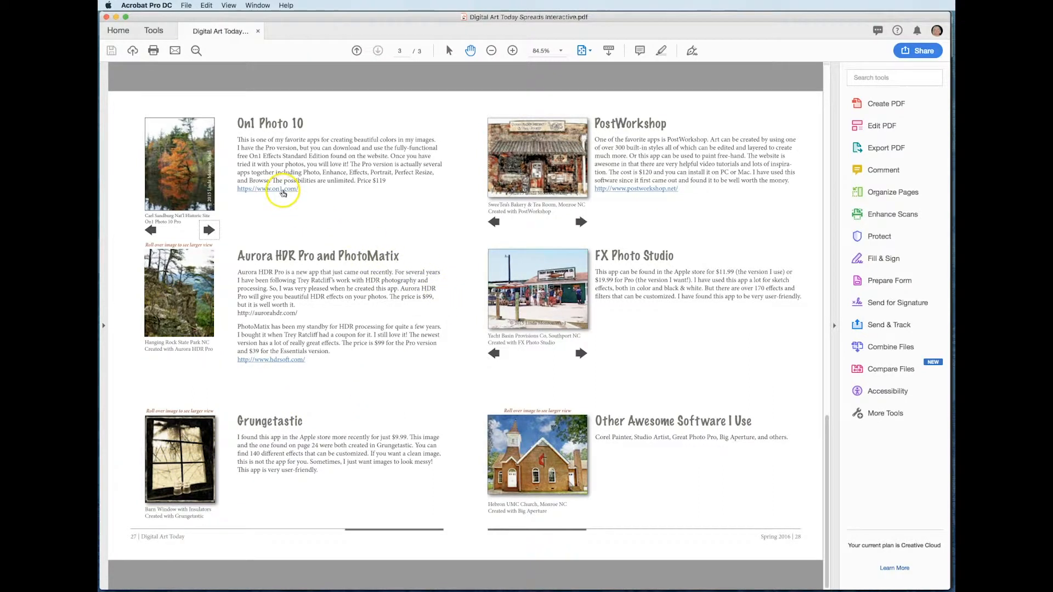
Follow the on1.com link in the PDF, allow the connection, and look over the website in Firefox
{"action": "left_click", "coordinate": [282, 191]}
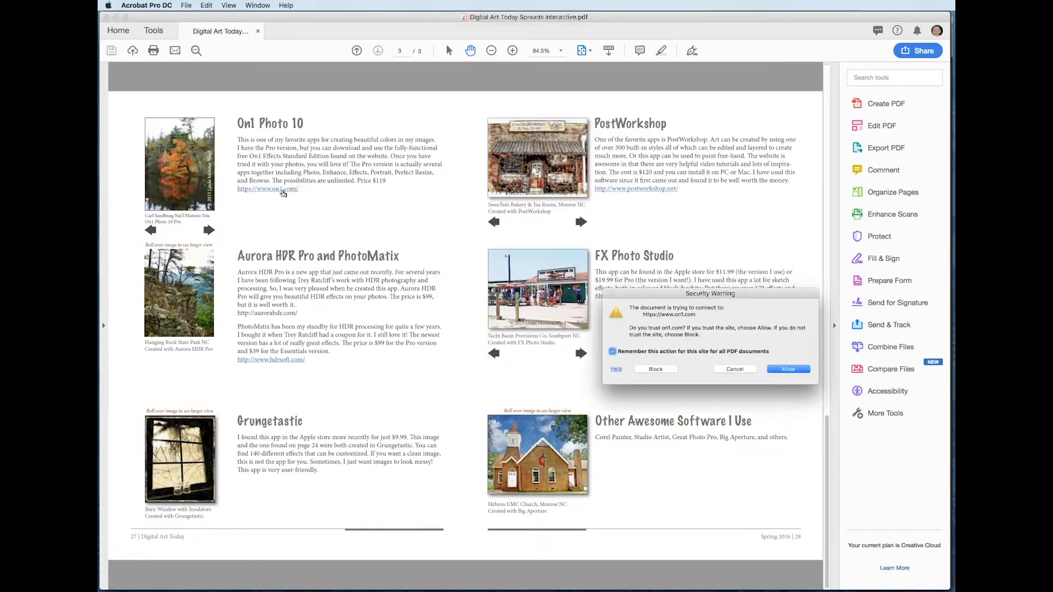
{"action": "left_click", "coordinate": [788, 370]}
{"action": "left_click", "coordinate": [632, 232]}
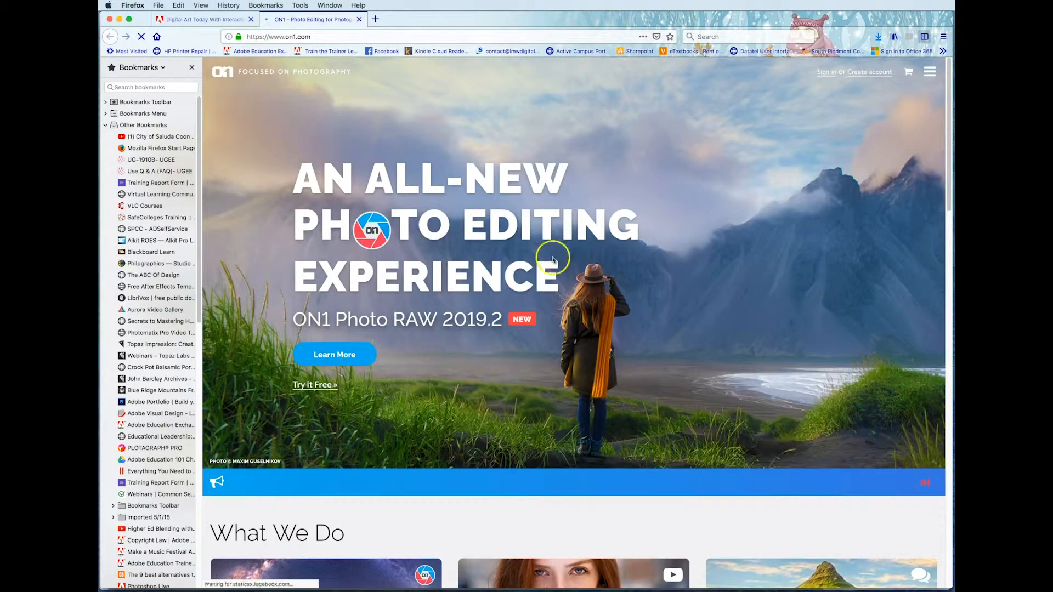
{"action": "scroll", "coordinate": [515, 422], "scroll_direction": "down", "scroll_amount": 4}
{"action": "scroll", "coordinate": [516, 422], "scroll_direction": "up", "scroll_amount": 4}
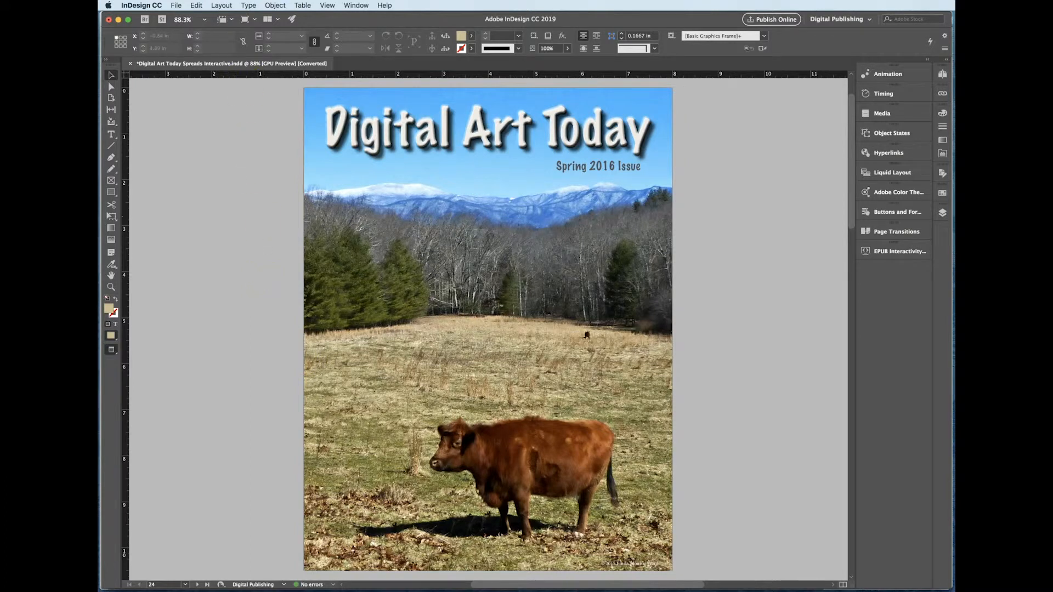
Start exporting the magazine from InDesign with EPUB (Fixed Layout) as the format
{"action": "left_click", "coordinate": [176, 5]}
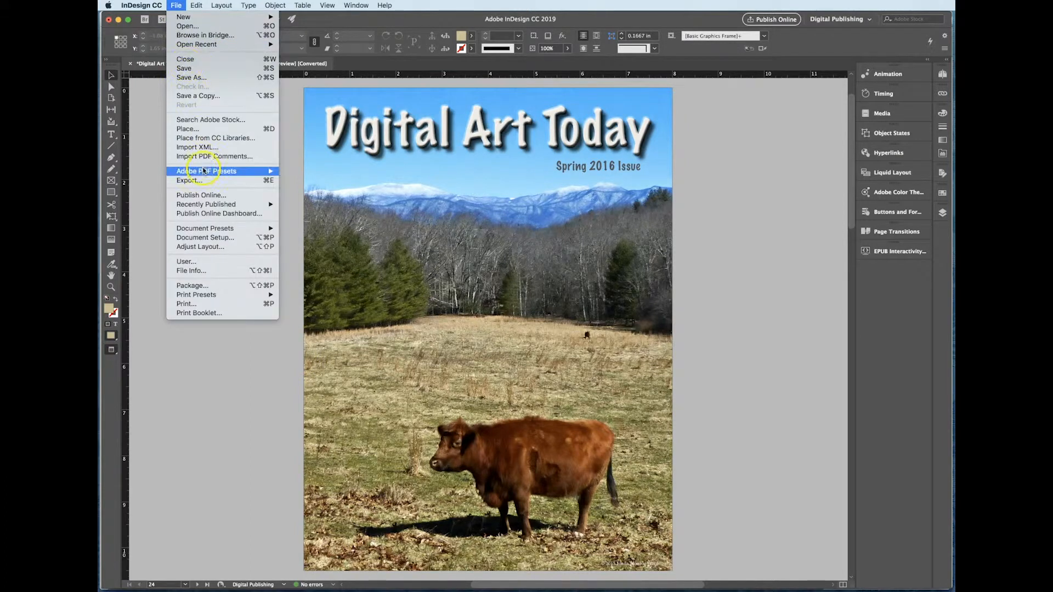
{"action": "left_click", "coordinate": [203, 181]}
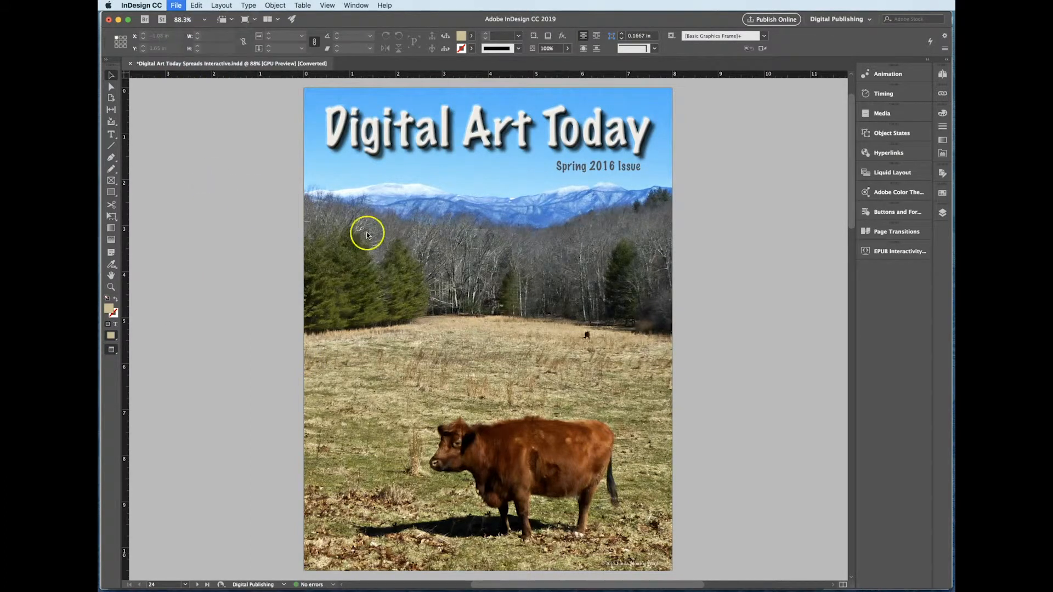
{"action": "left_click", "coordinate": [682, 362]}
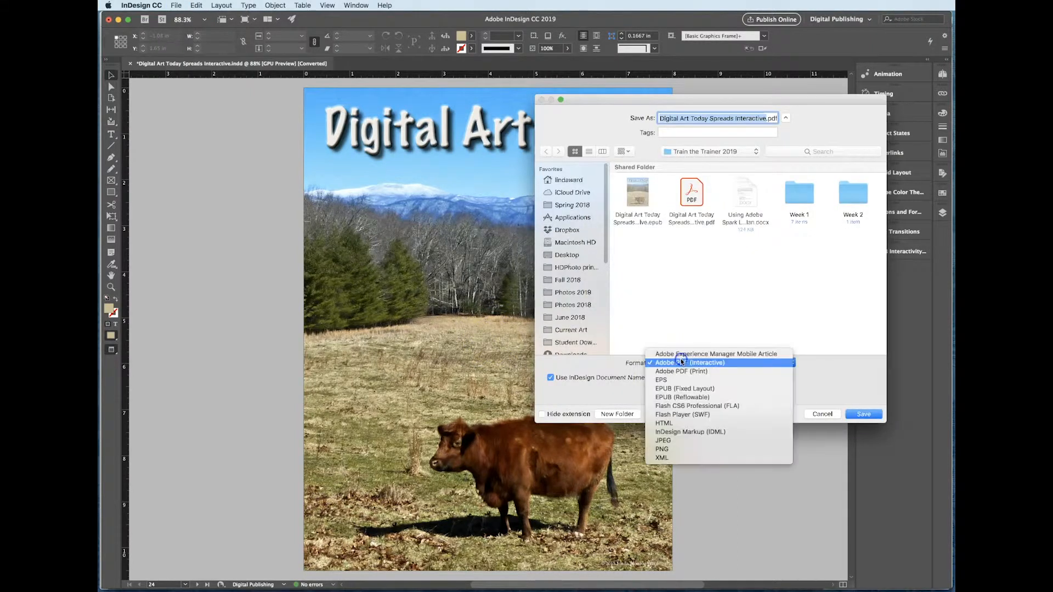
{"action": "left_click", "coordinate": [681, 397]}
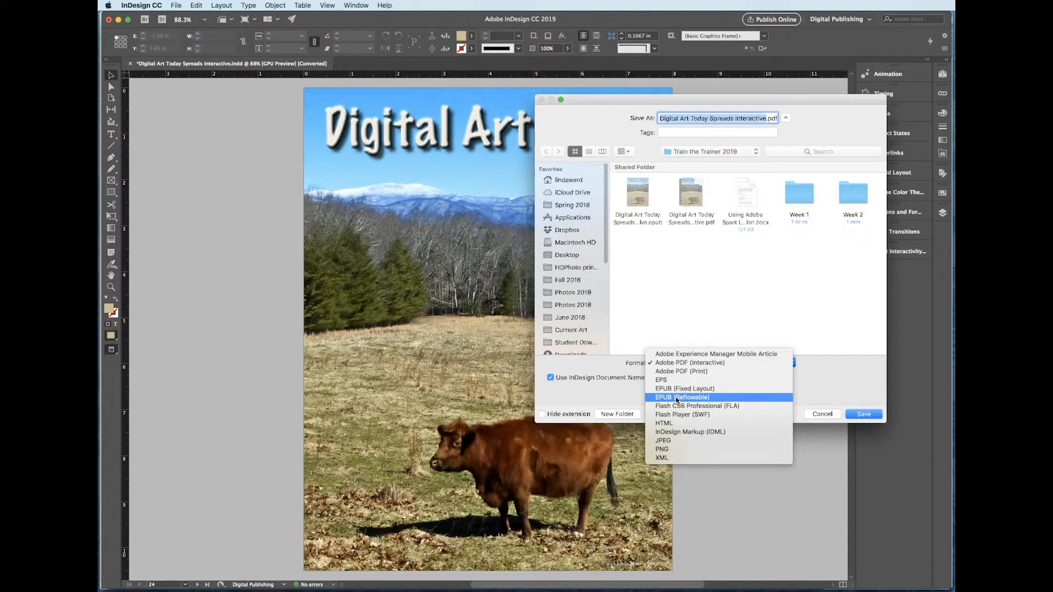
{"action": "left_click", "coordinate": [679, 390]}
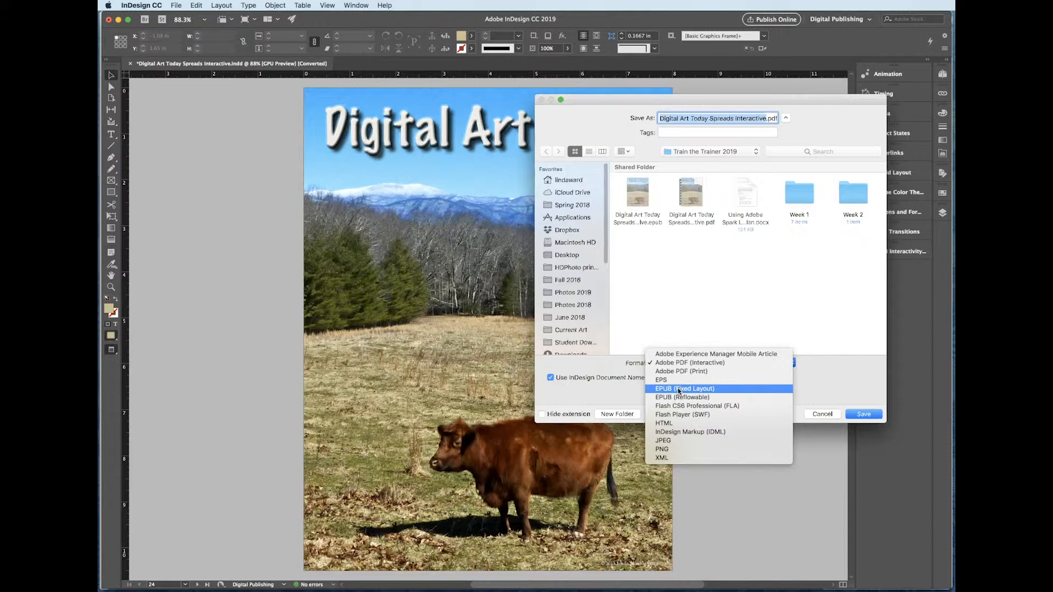
{"action": "left_click", "coordinate": [701, 390]}
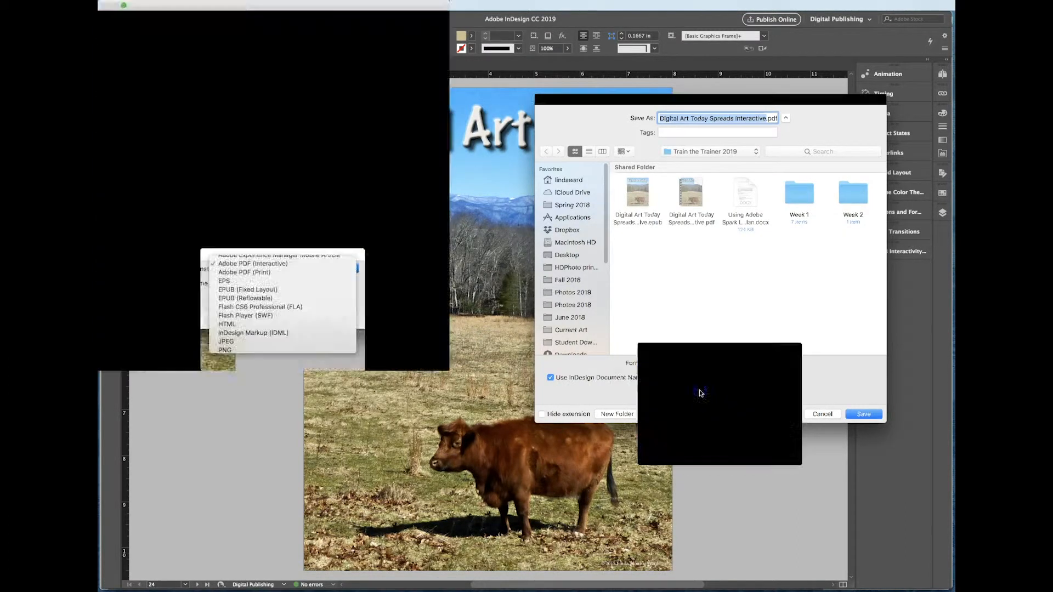
Save over the existing Digital Art Today Spreads Interactive.epub, check the conversion settings, and export all pages
{"action": "left_click", "coordinate": [861, 414]}
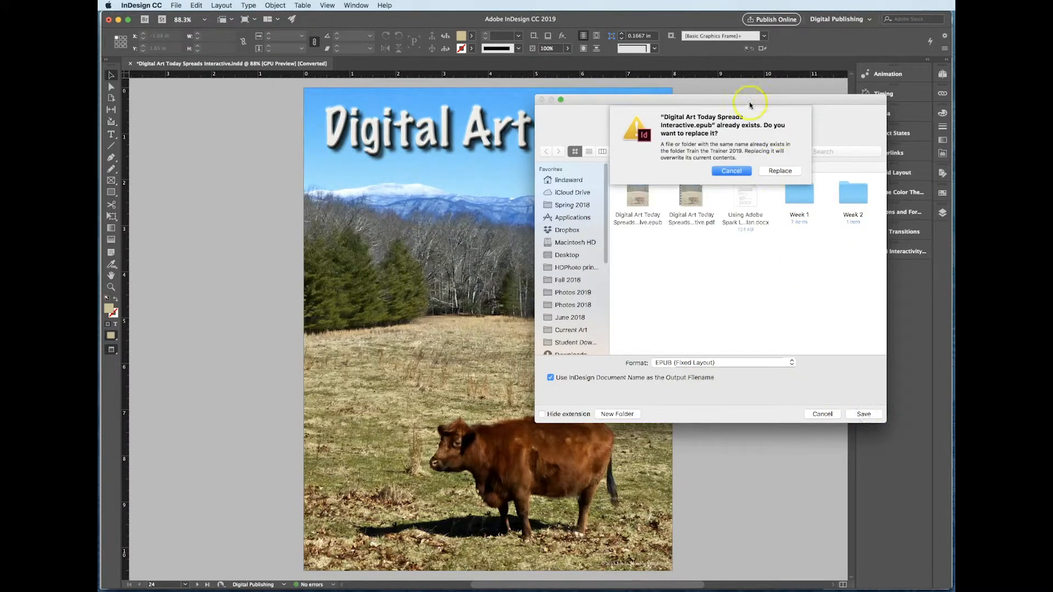
{"action": "left_click", "coordinate": [779, 171]}
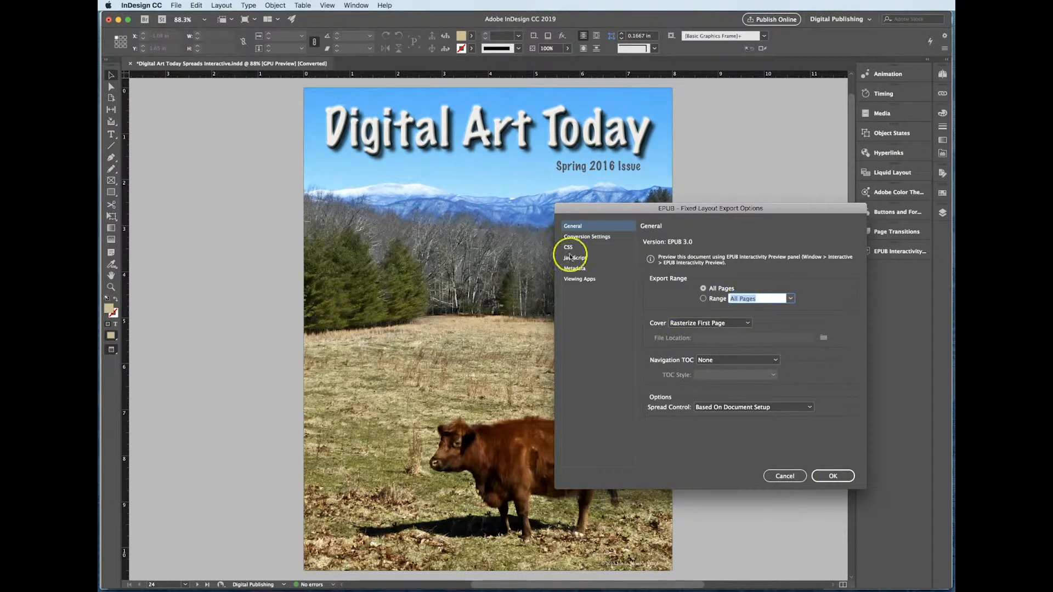
{"action": "left_click", "coordinate": [600, 238]}
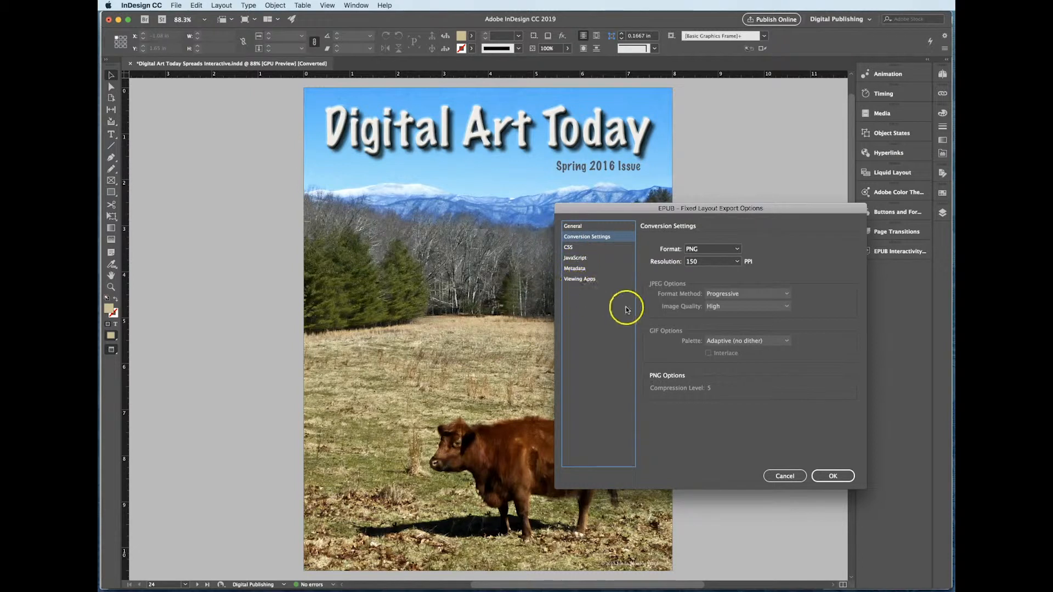
{"action": "left_click", "coordinate": [833, 476]}
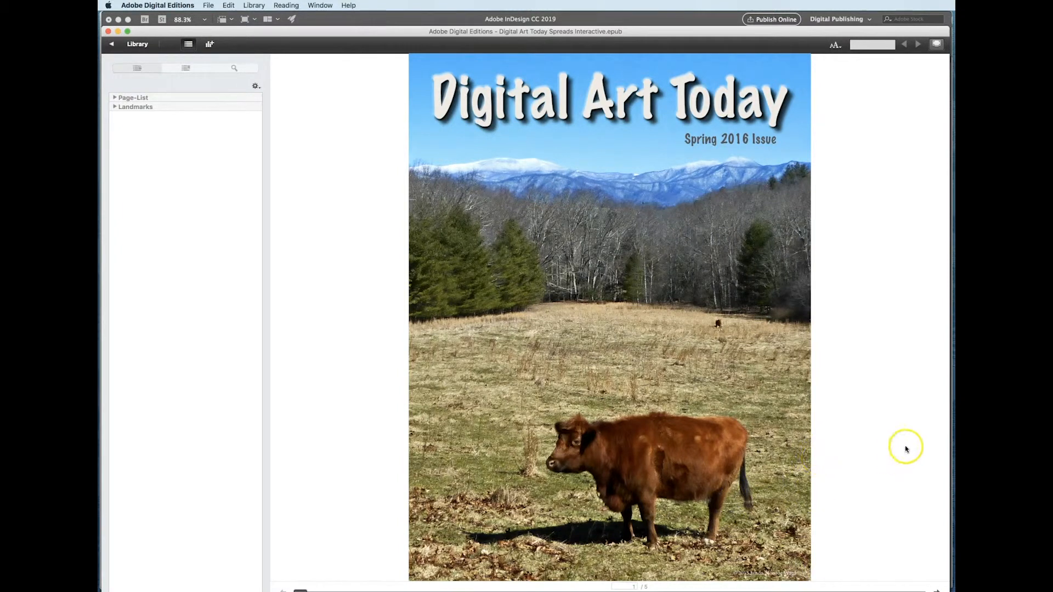
Advance the EPUB to page 26, test the video's play and stop buttons, and continue to page 27
{"action": "key", "text": "Right"}
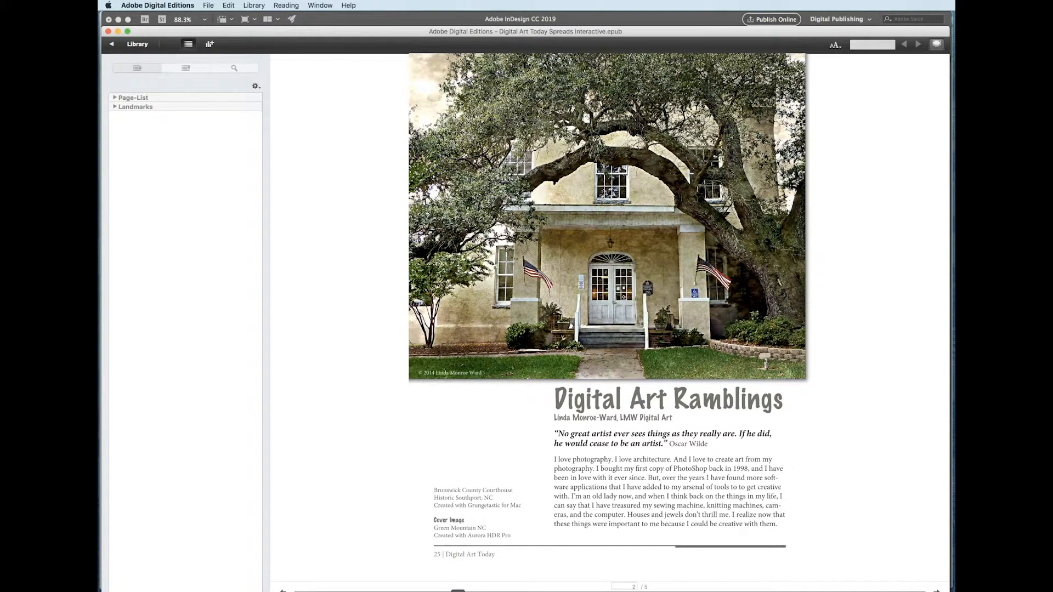
{"action": "key", "text": "Right"}
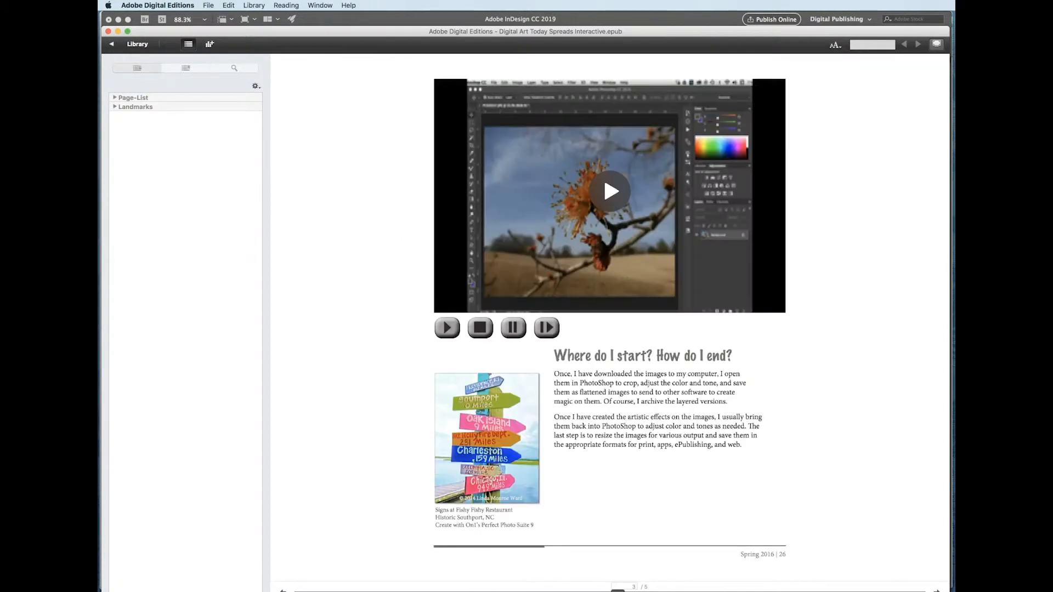
{"action": "left_click", "coordinate": [446, 328]}
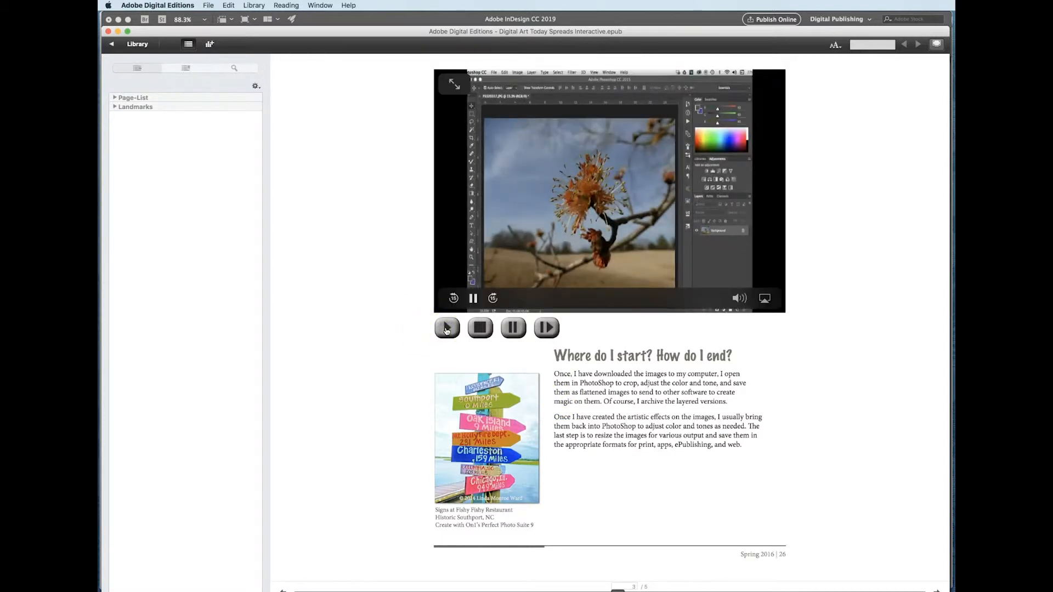
{"action": "left_click", "coordinate": [482, 331]}
{"action": "key", "text": "Right"}
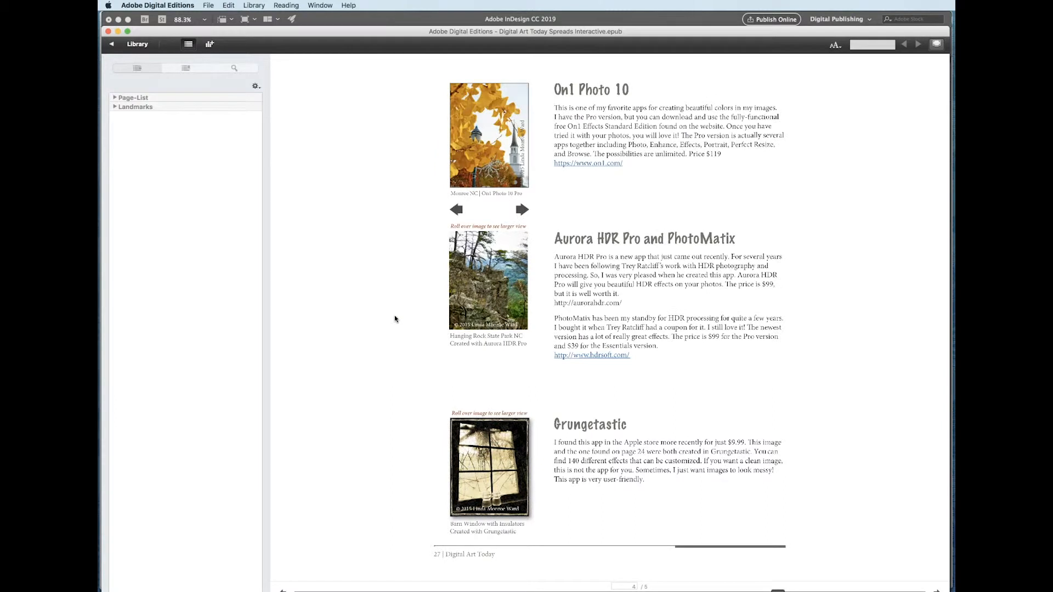
Test the On1 Photo 10 slideshow arrows and website link on page 27 of the EPUB, closing the browser tab that opens
{"action": "left_click", "coordinate": [457, 210]}
{"action": "left_click", "coordinate": [520, 210]}
{"action": "left_click", "coordinate": [520, 210]}
{"action": "left_click", "coordinate": [520, 211]}
{"action": "left_click", "coordinate": [520, 210]}
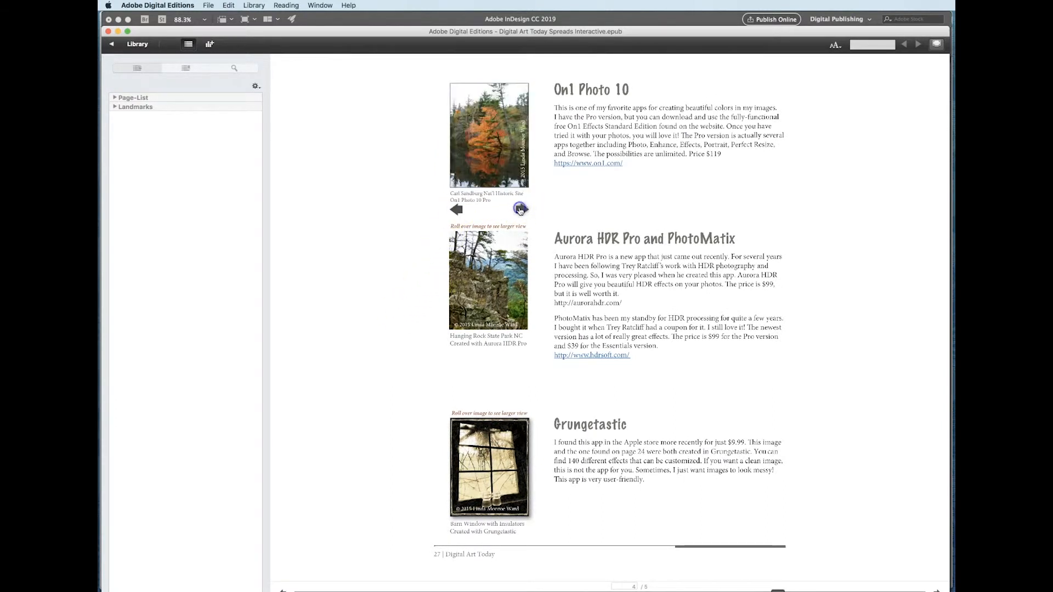
{"action": "mouse_move", "coordinate": [469, 473]}
{"action": "left_click", "coordinate": [589, 164]}
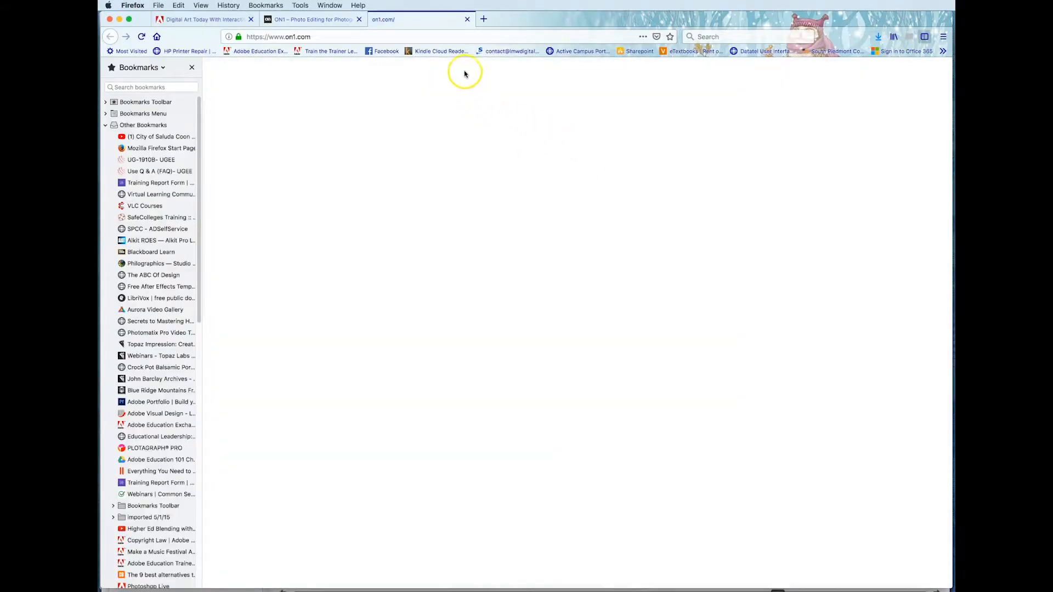
{"action": "left_click", "coordinate": [467, 20]}
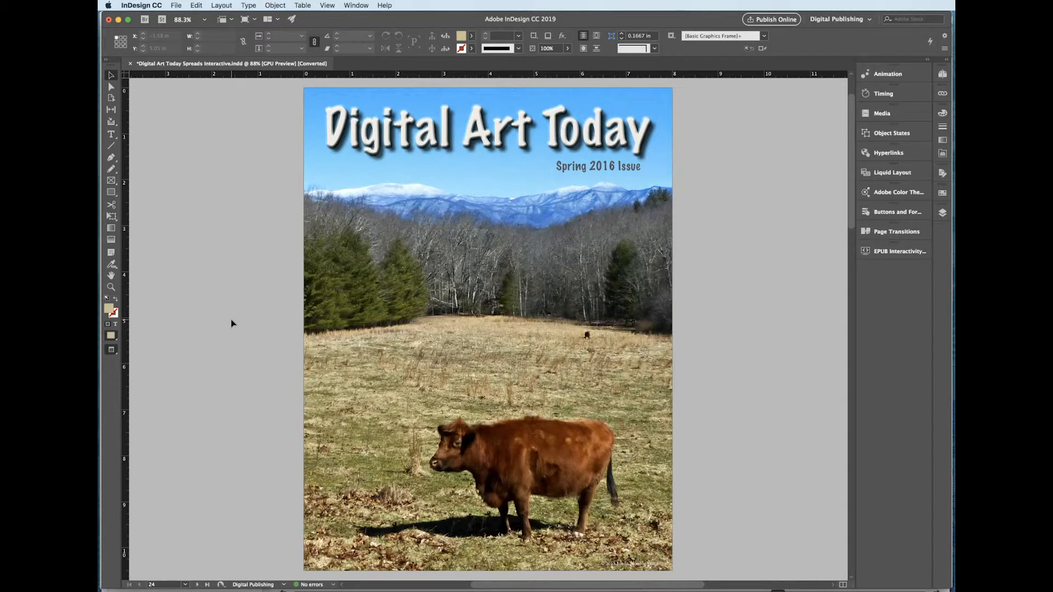
Start Publish Online in InDesign and choose to update the existing document Digital Art Today With Interactivity
{"action": "left_click", "coordinate": [780, 21]}
{"action": "left_click", "coordinate": [774, 20]}
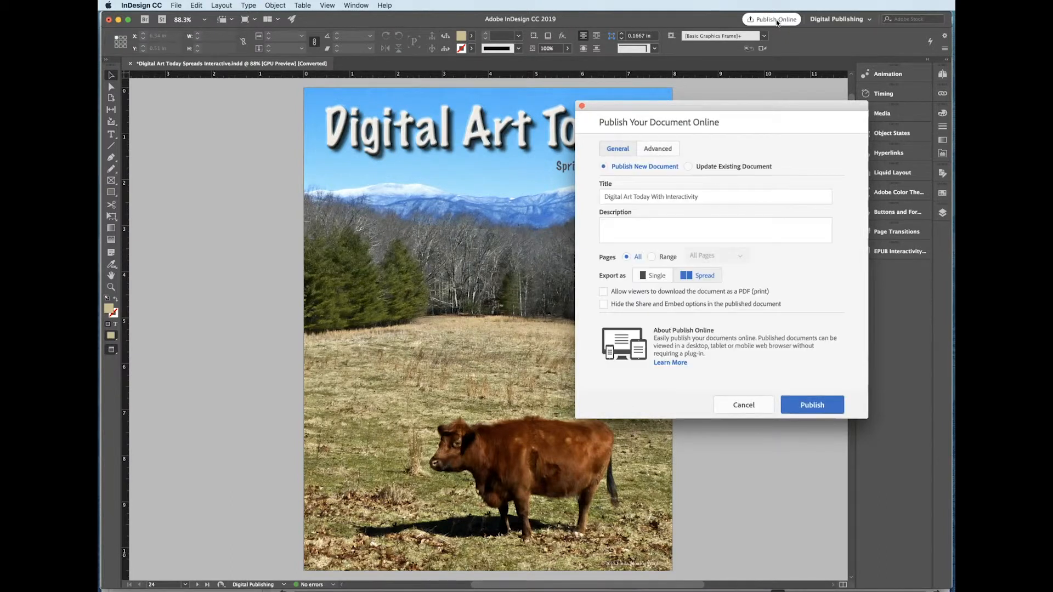
{"action": "left_click", "coordinate": [688, 167]}
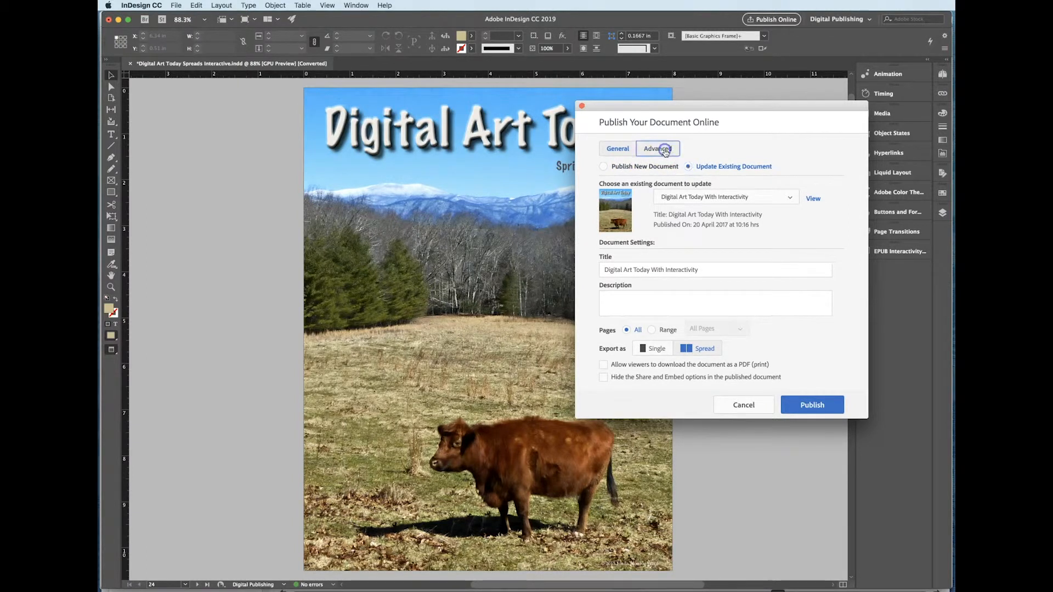
Check the advanced publishing settings, export all pages as spreads, and publish the update over the existing link
{"action": "left_click", "coordinate": [665, 152]}
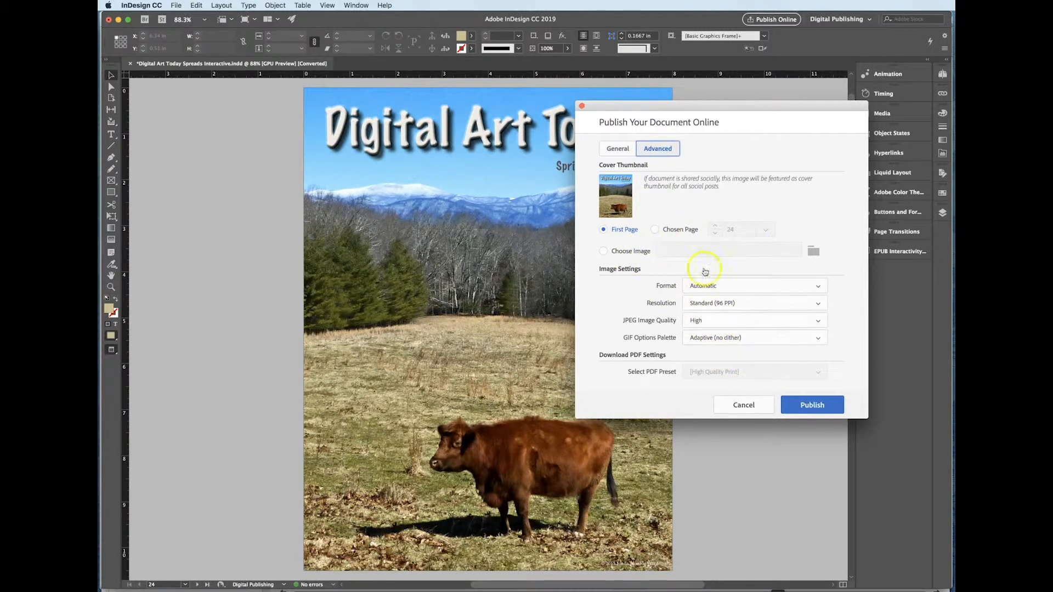
{"action": "left_click", "coordinate": [618, 150]}
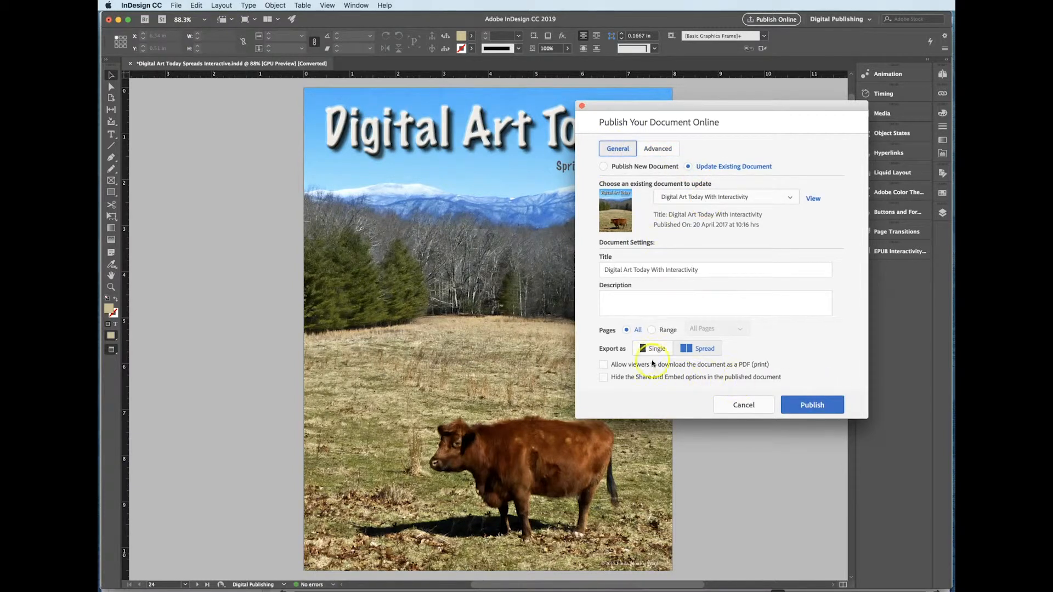
{"action": "left_click", "coordinate": [693, 349]}
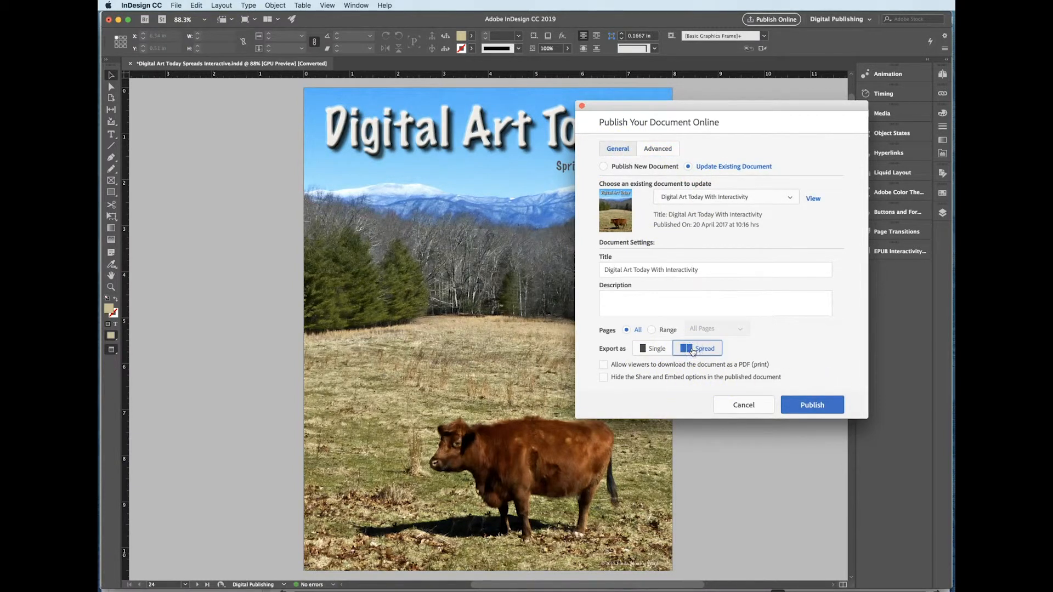
{"action": "left_click", "coordinate": [803, 406]}
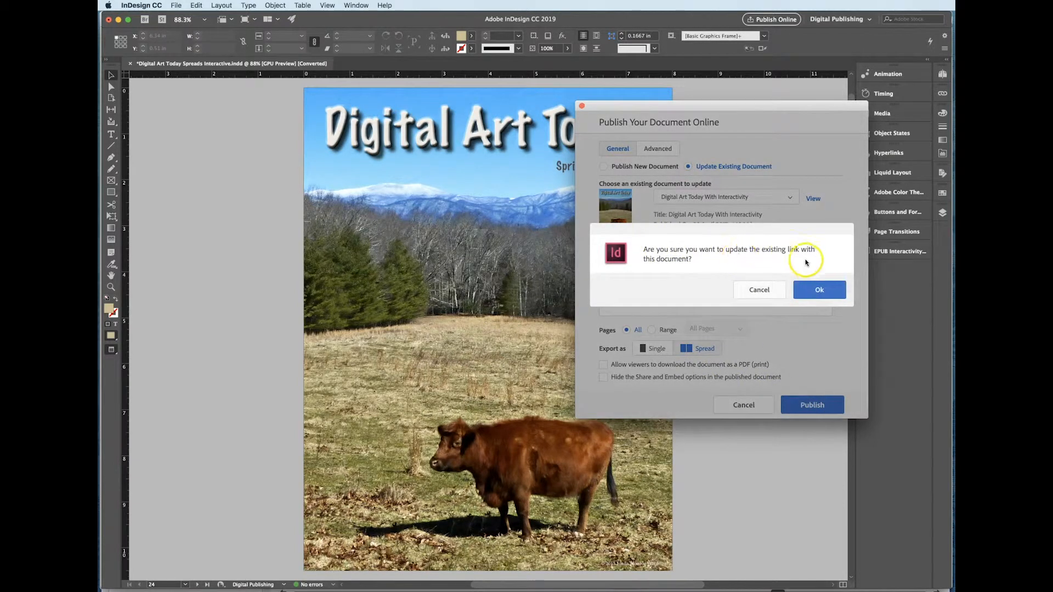
{"action": "left_click", "coordinate": [819, 291]}
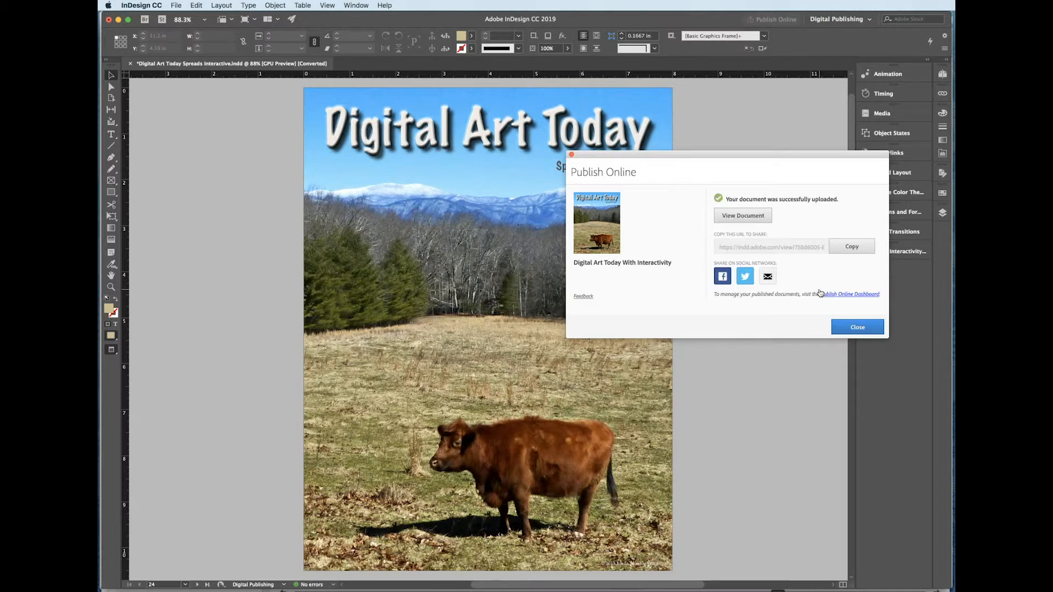
Copy the published document's share URL and view the document in the browser
{"action": "left_click", "coordinate": [852, 247]}
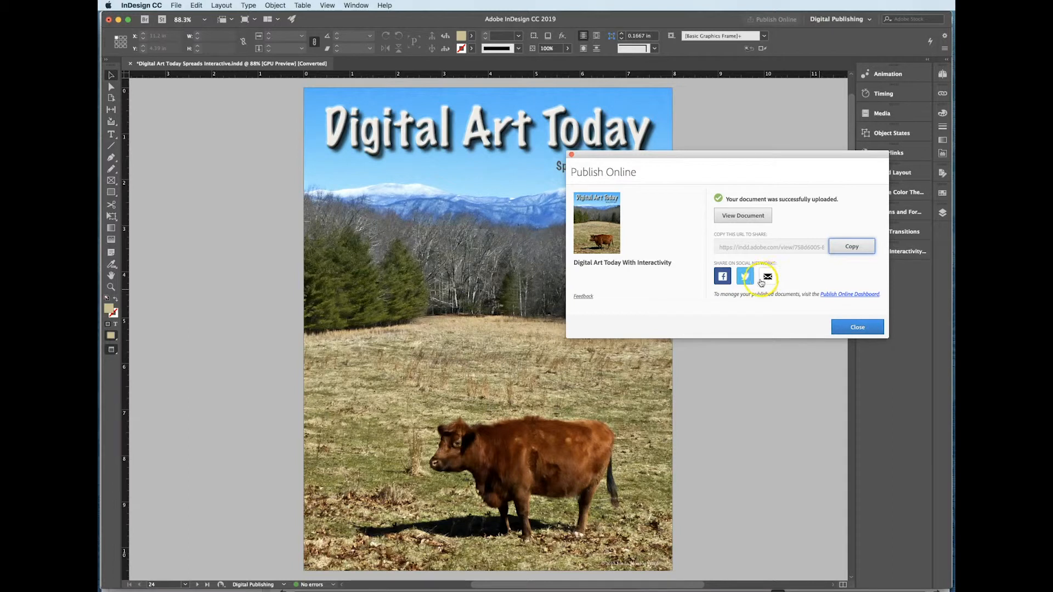
{"action": "left_click", "coordinate": [733, 215]}
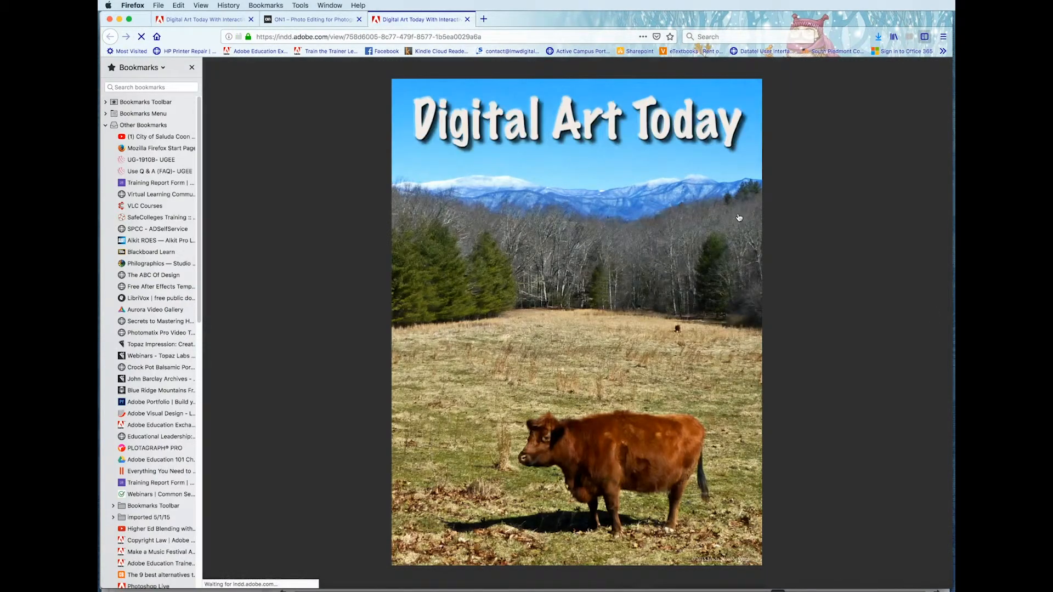
Hide the bookmarks sidebar and page through the online document to spread 25-26 and back to the cover
{"action": "left_click", "coordinate": [192, 68]}
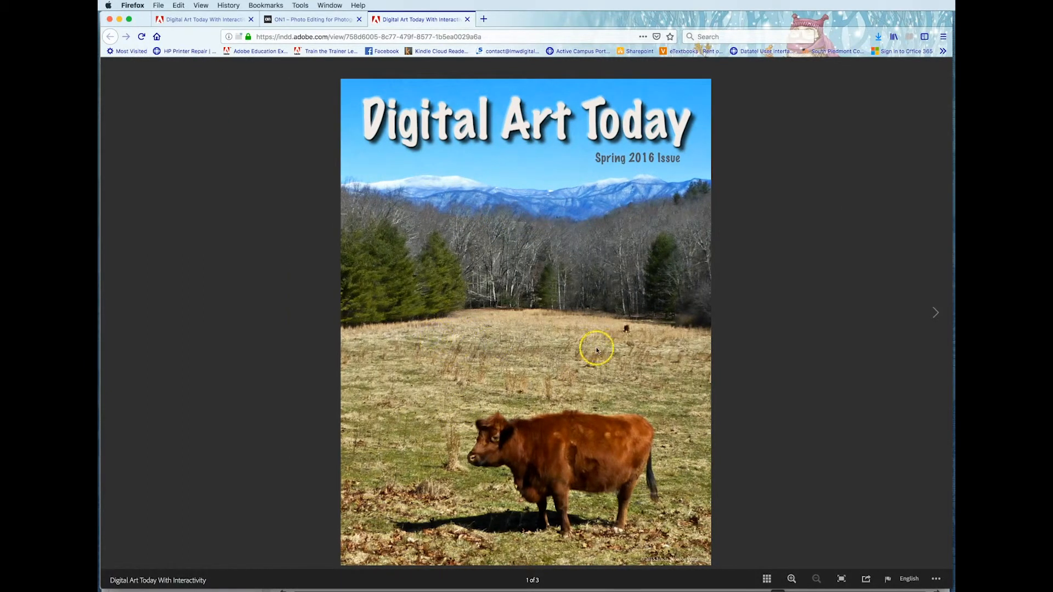
{"action": "left_click", "coordinate": [936, 313]}
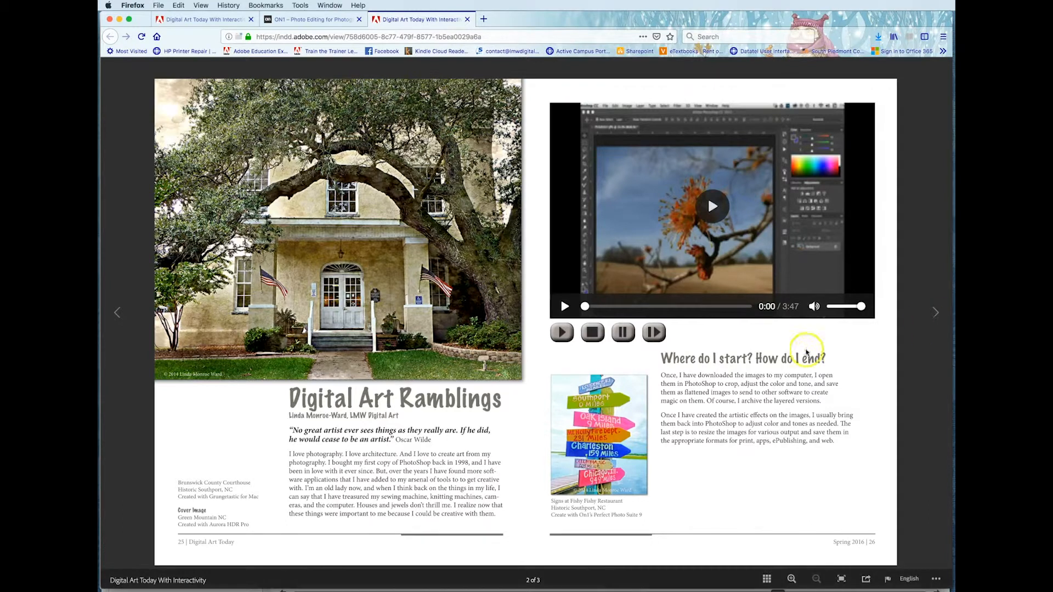
{"action": "left_click", "coordinate": [117, 315]}
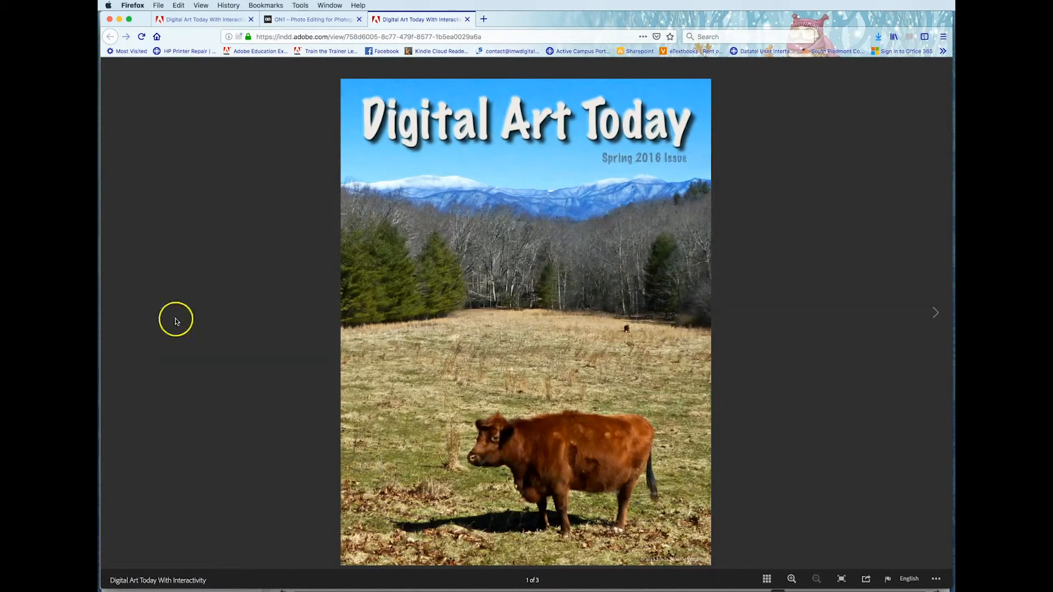
Go to spread 25-26 of the online document and test the video's play and stop controls
{"action": "left_click", "coordinate": [935, 314]}
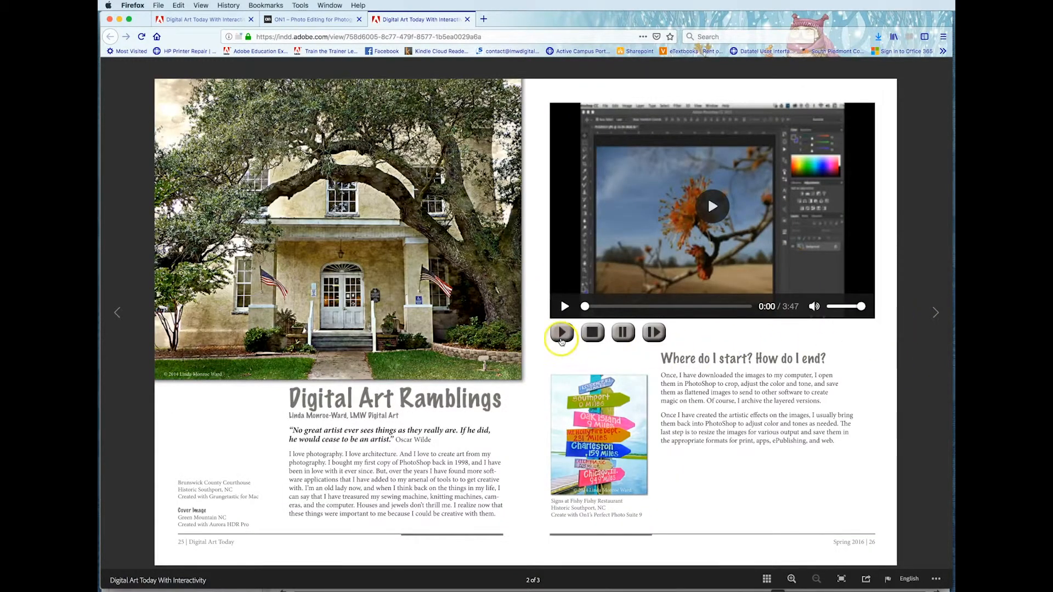
{"action": "left_click", "coordinate": [559, 334]}
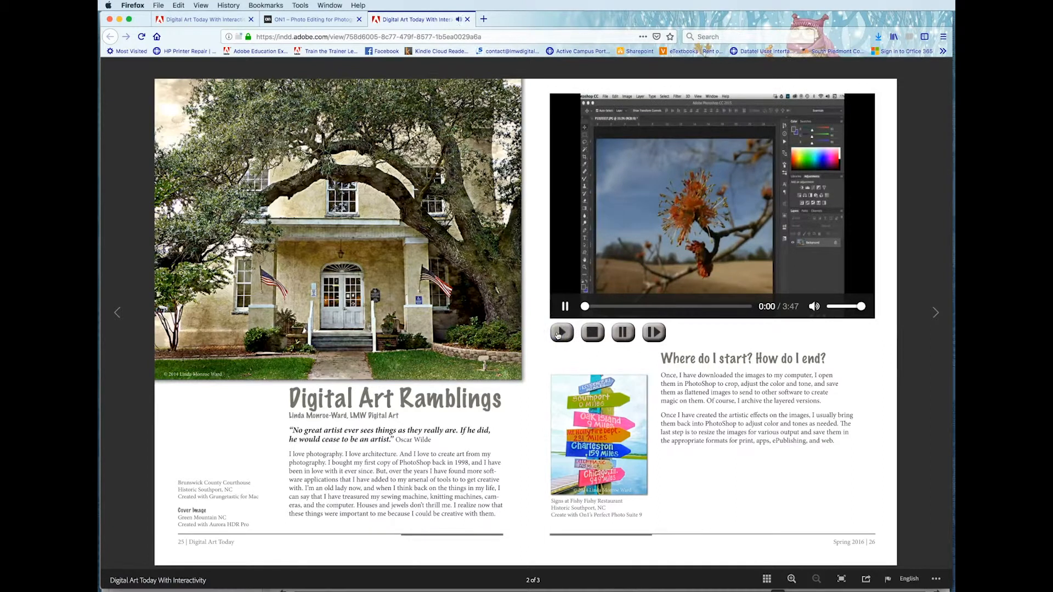
{"action": "left_click", "coordinate": [594, 334]}
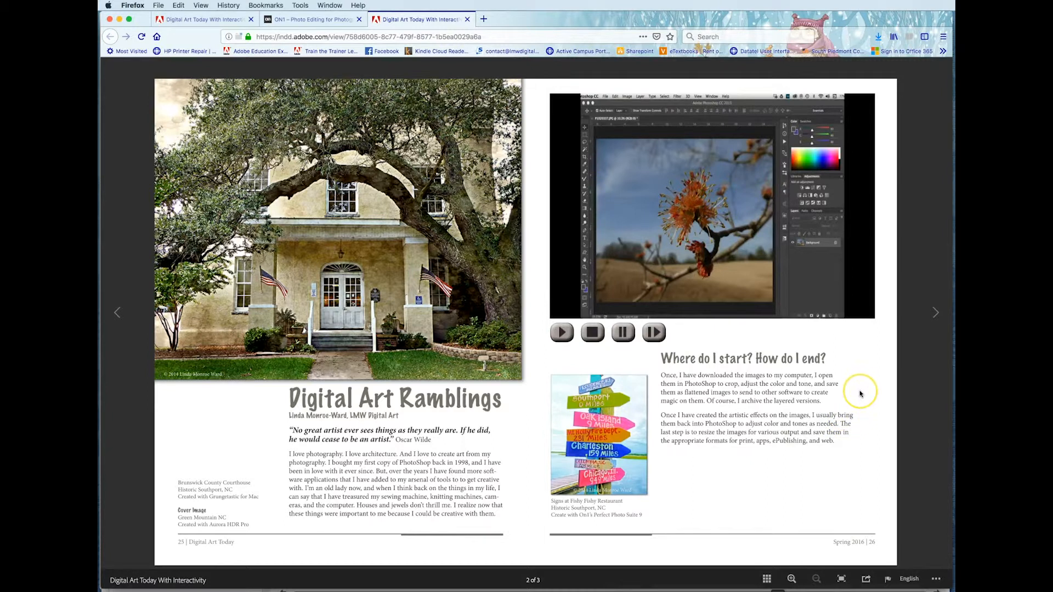
On spread 27-28, advance the On1 Photo 10 slideshow four times and test the Grungetastic image's rollover enlargement
{"action": "key", "text": "Right"}
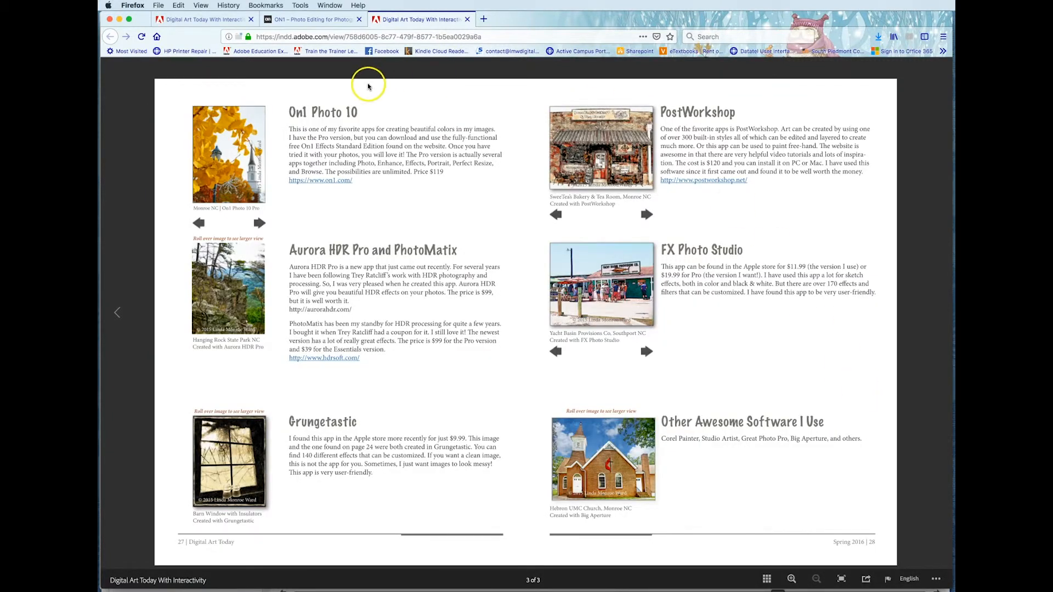
{"action": "left_click", "coordinate": [260, 223]}
{"action": "left_click", "coordinate": [260, 224]}
{"action": "left_click", "coordinate": [260, 223]}
{"action": "left_click", "coordinate": [260, 223]}
{"action": "mouse_move", "coordinate": [262, 435]}
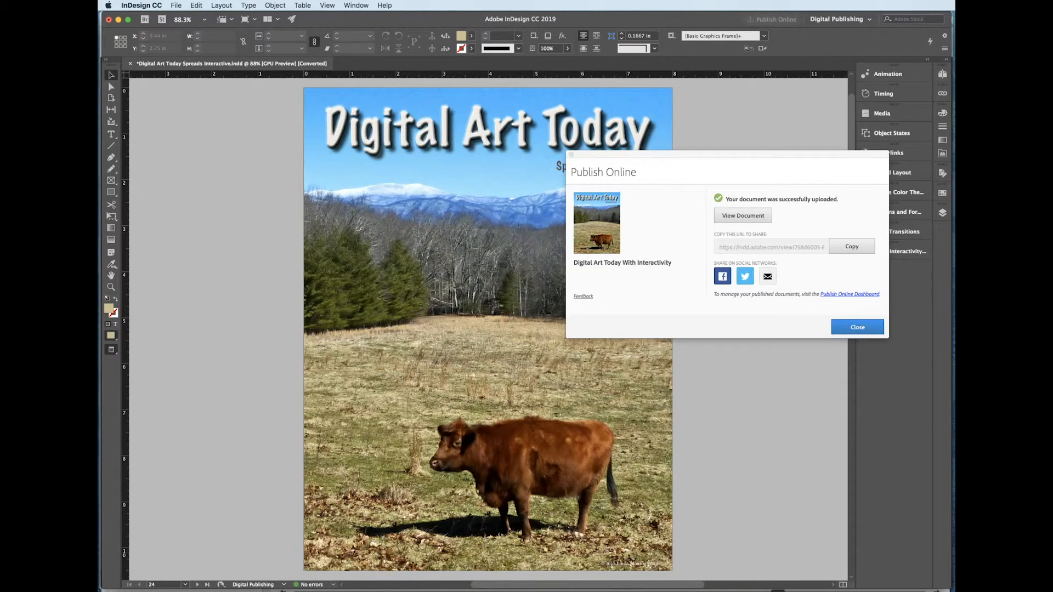
Switch back to InDesign and dismiss the finished Publish Online upload to return to the magazine cover
{"action": "left_click", "coordinate": [858, 326]}
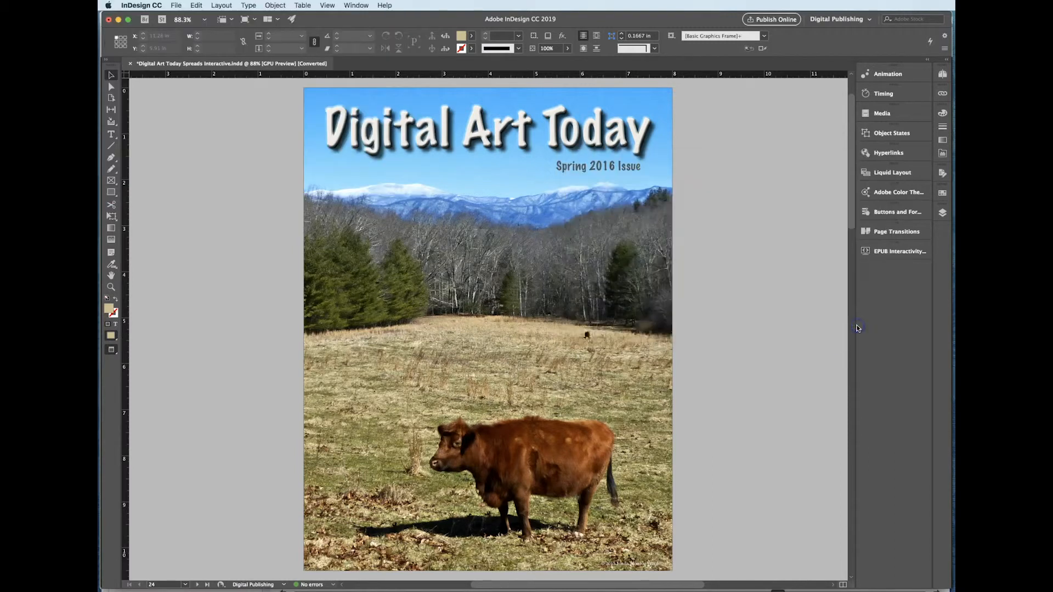
{"action": "left_click", "coordinate": [488, 329]}
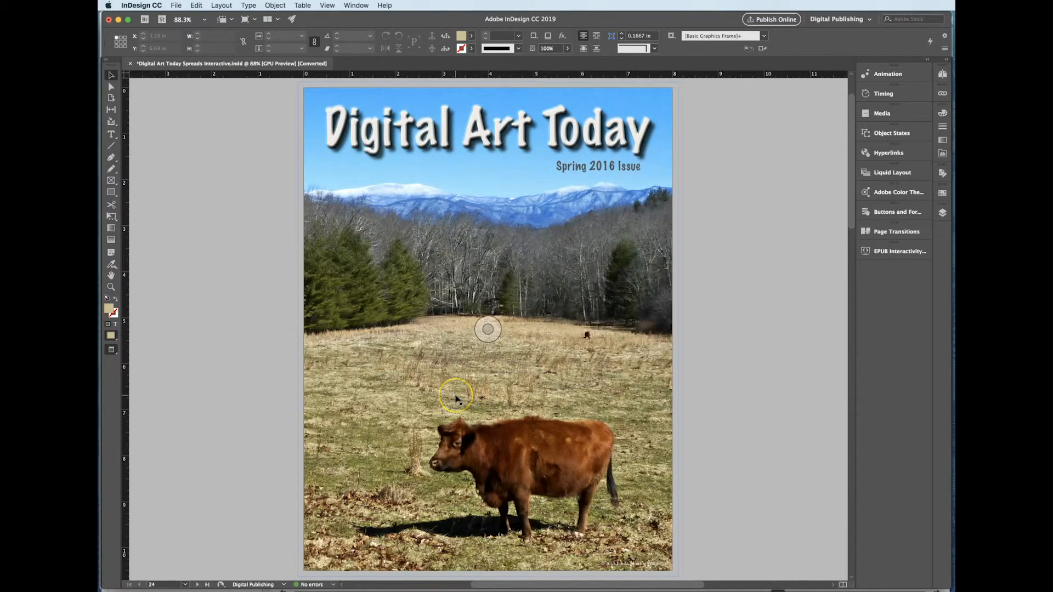